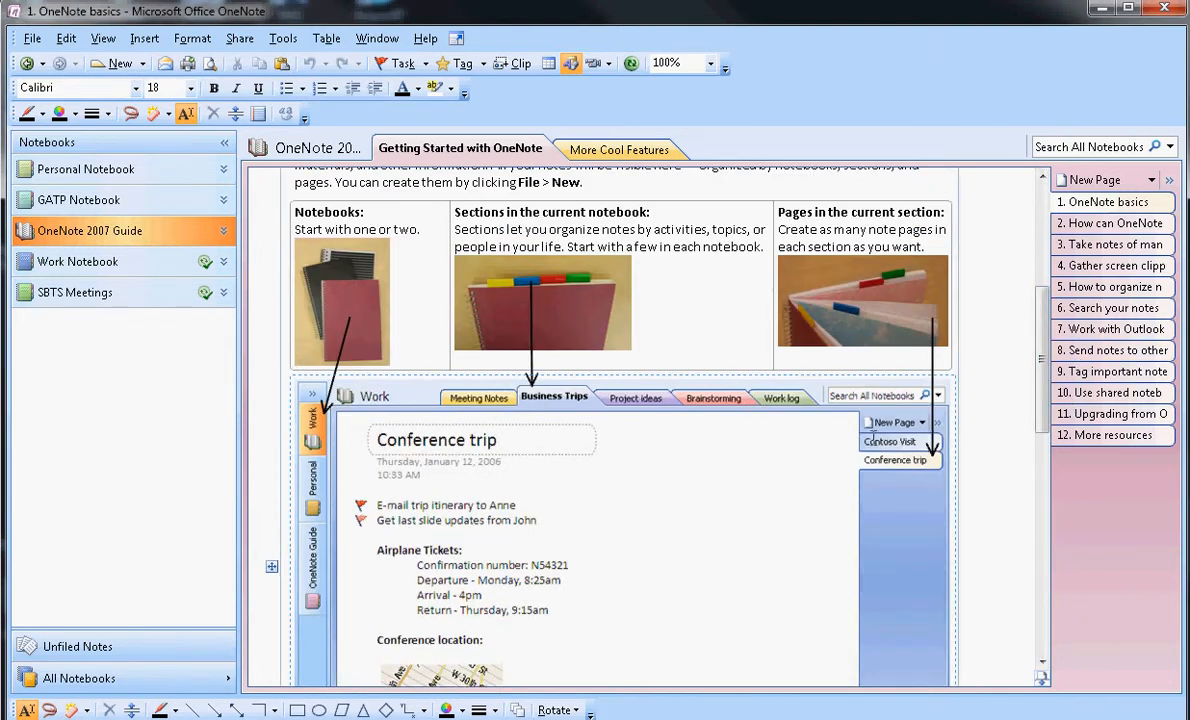
Browse the OneNote 2007 Guide's More Cool Features section, viewing pages such as Tables and Drag and drop, and return to its overview page.
scroll(985, 355, "up", 3)
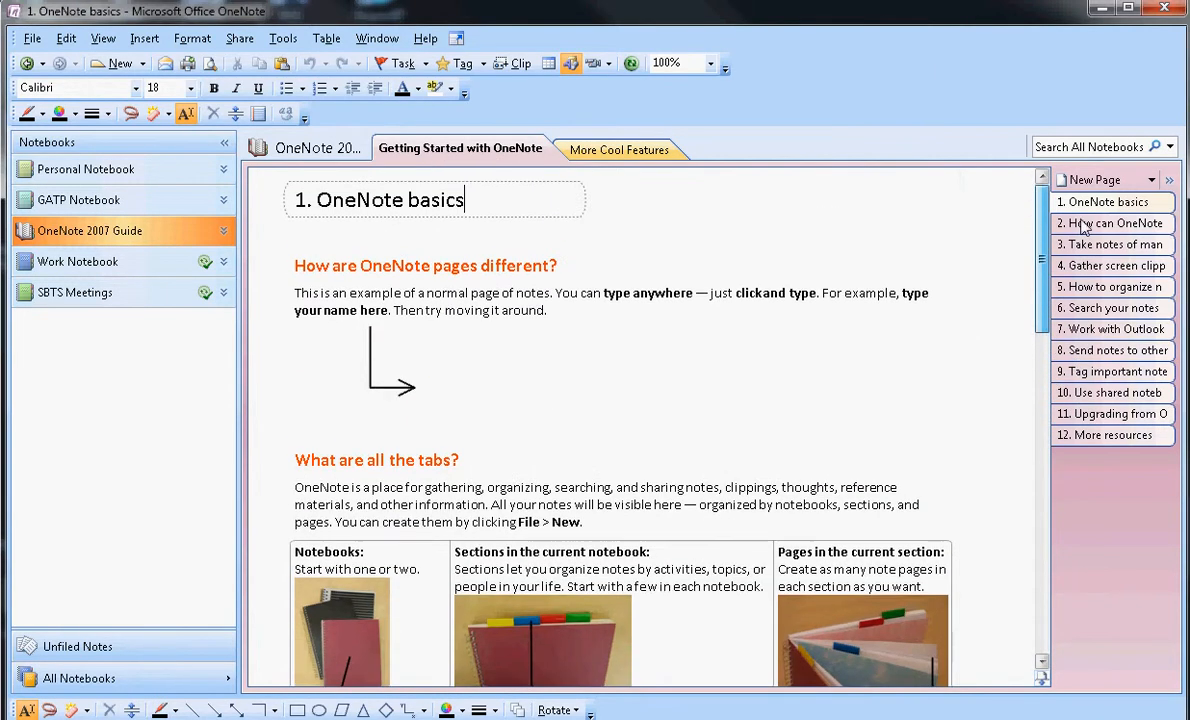
left_click(605, 150)
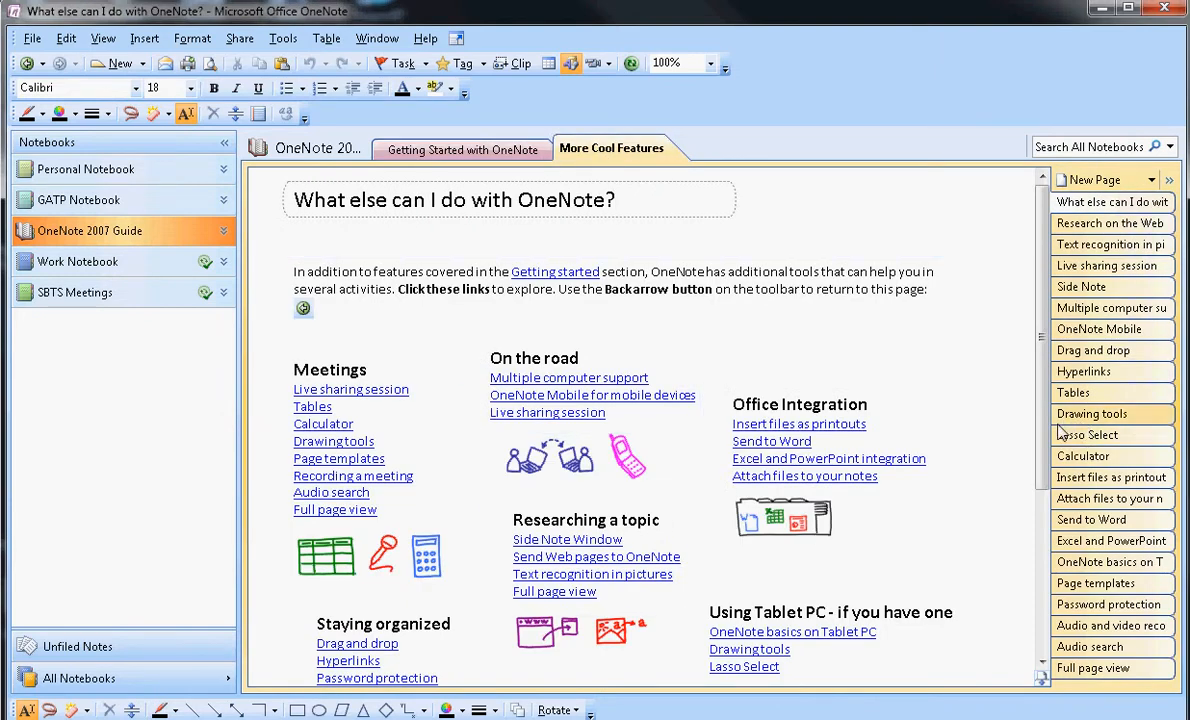
left_click_drag(1041, 438, 1085, 236)
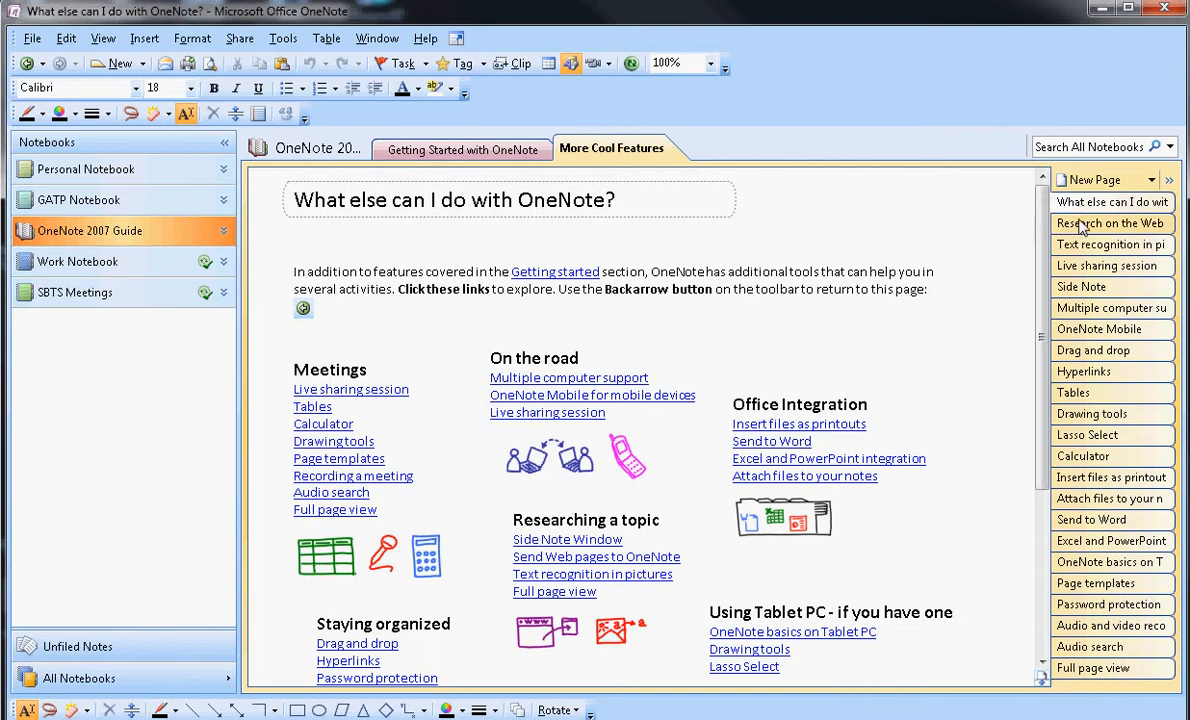
left_click(1081, 224)
left_click(1090, 266)
left_click(1080, 391)
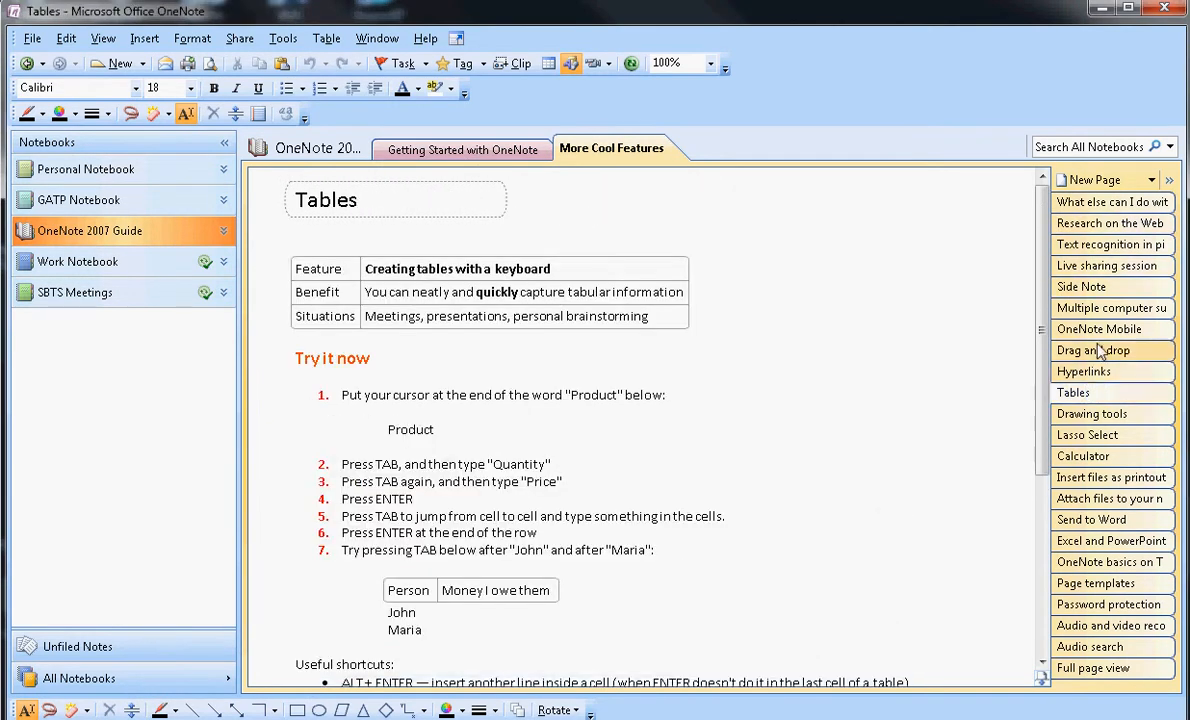
left_click(1100, 350)
left_click(1090, 202)
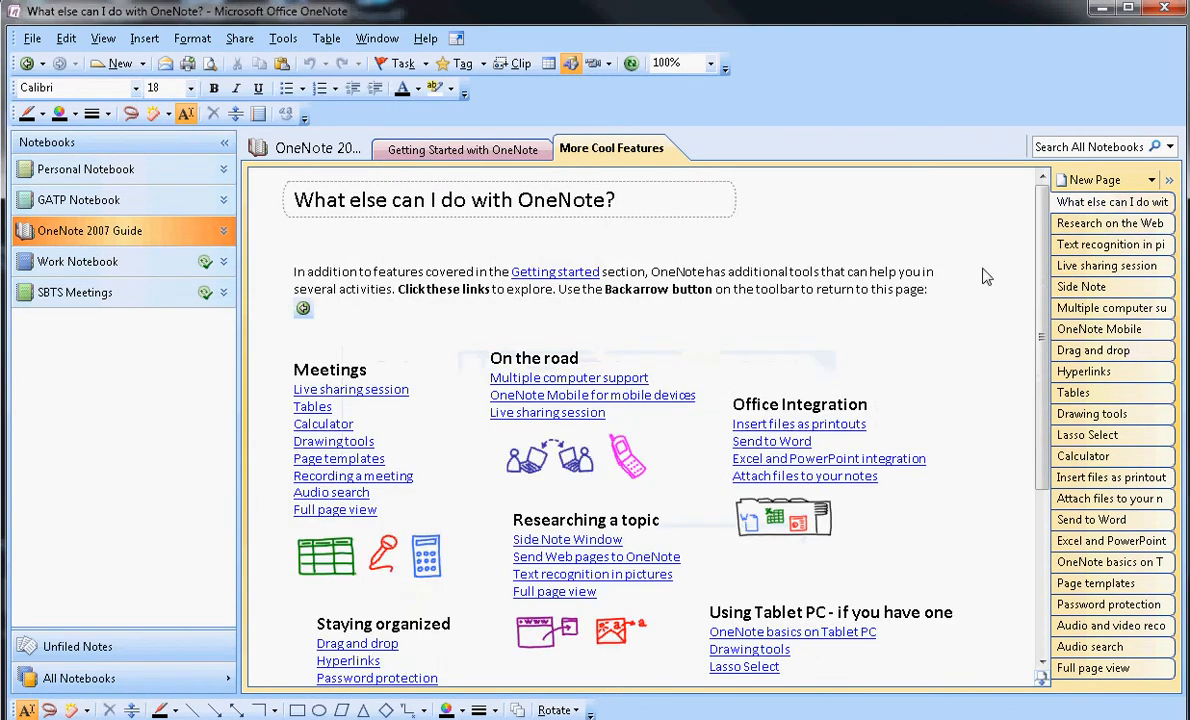
Start a new notebook named "Classroom 2010-2011" based on the Blank template.
left_click(32, 42)
mouse_move(100, 60)
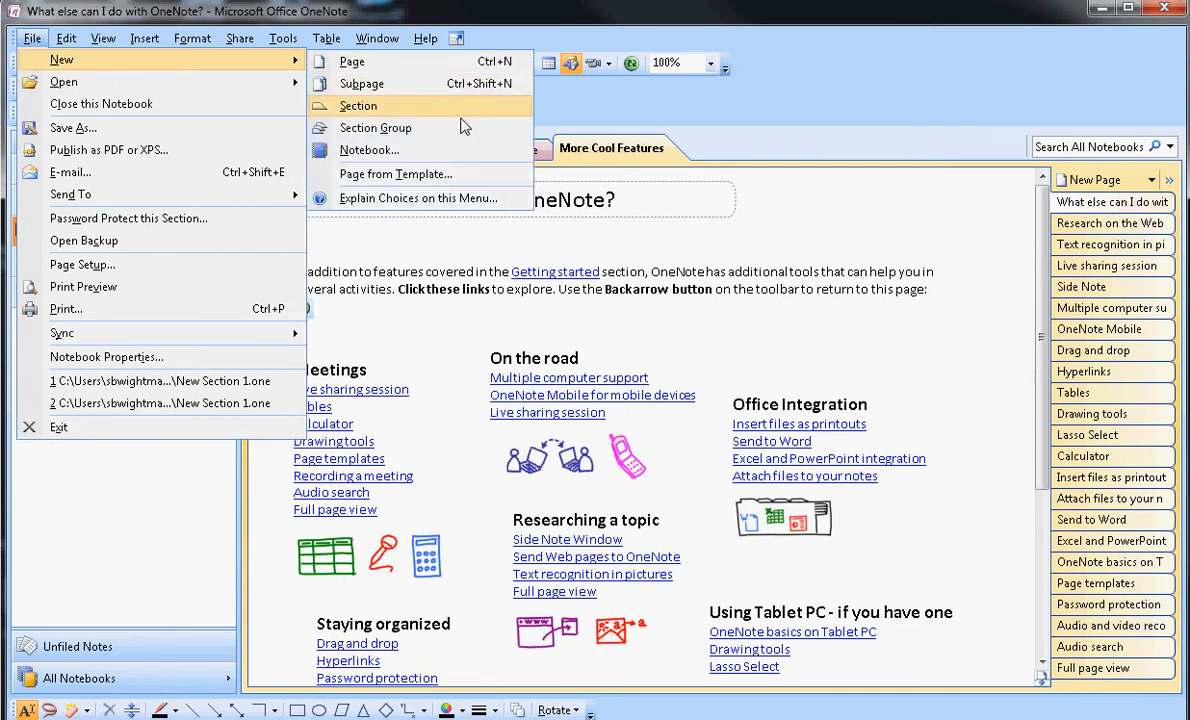
left_click(427, 152)
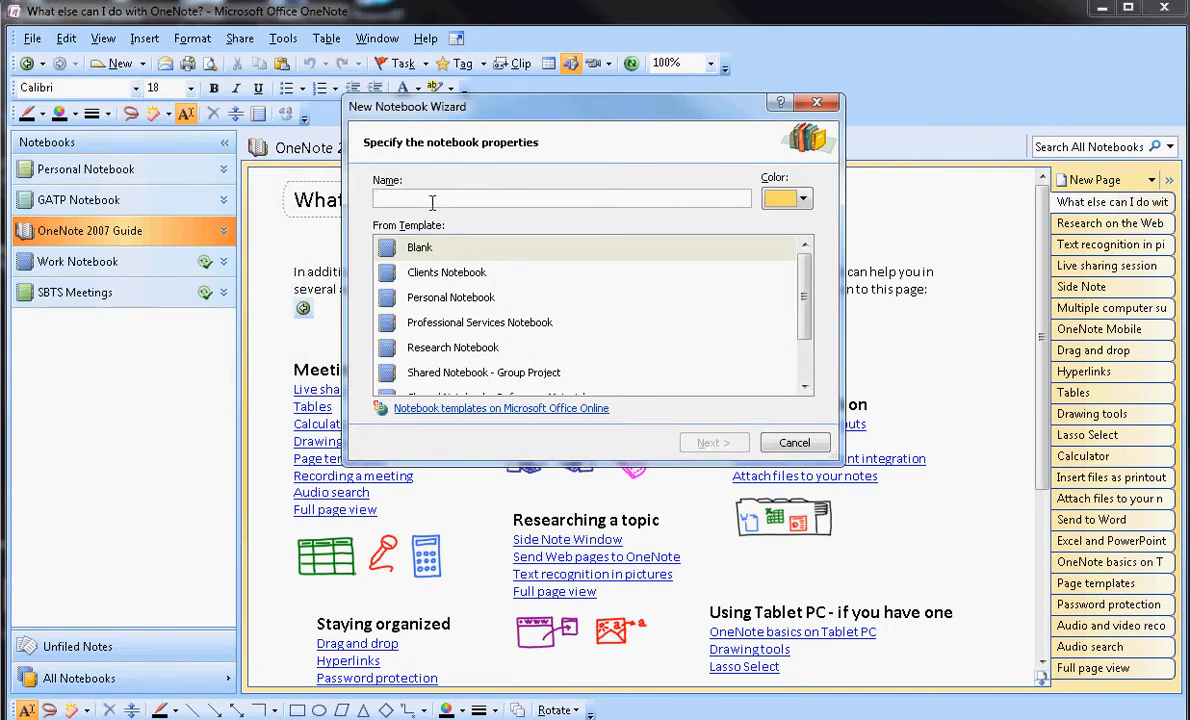
type("Classroom 2010-2")
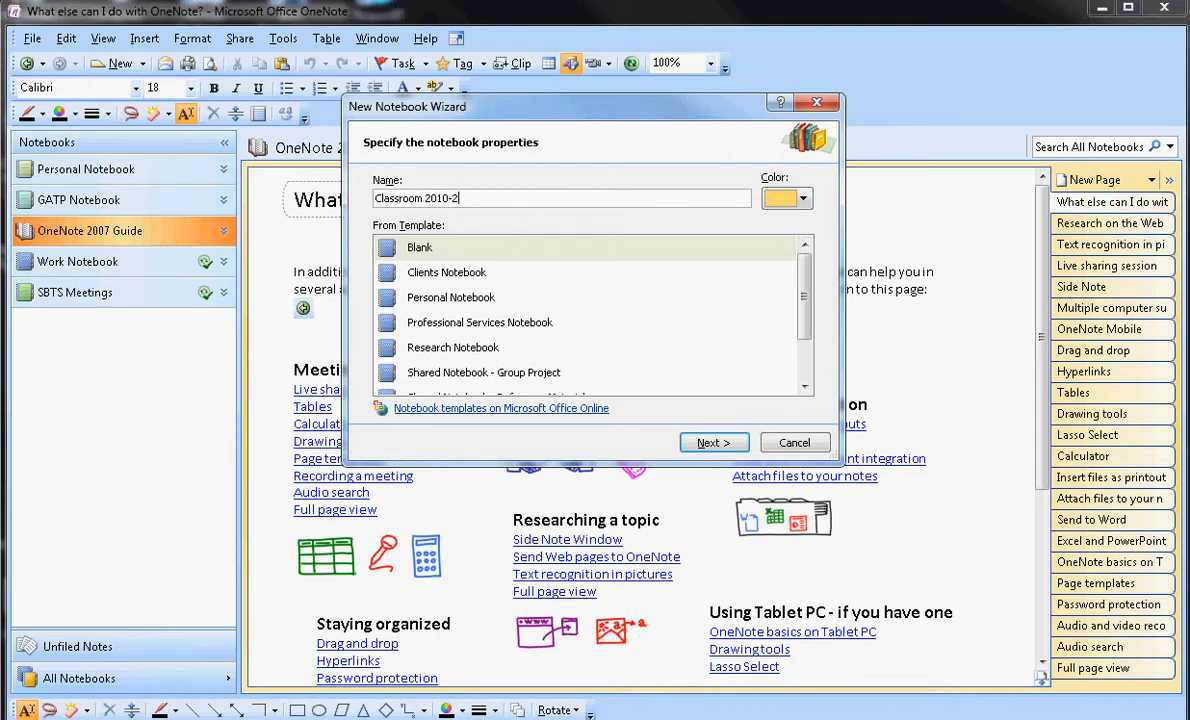
type("011")
left_click(437, 250)
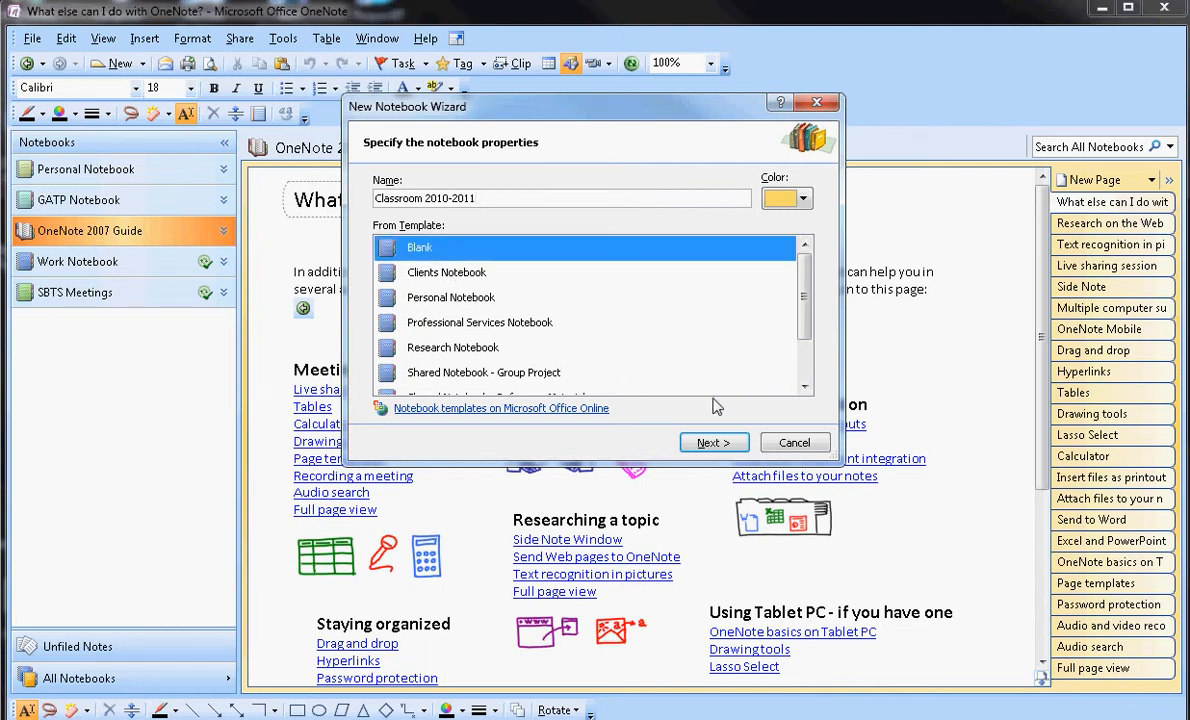
Set the notebook for use on this computer only and create it in the default OneNote Notebooks folder.
left_click(729, 449)
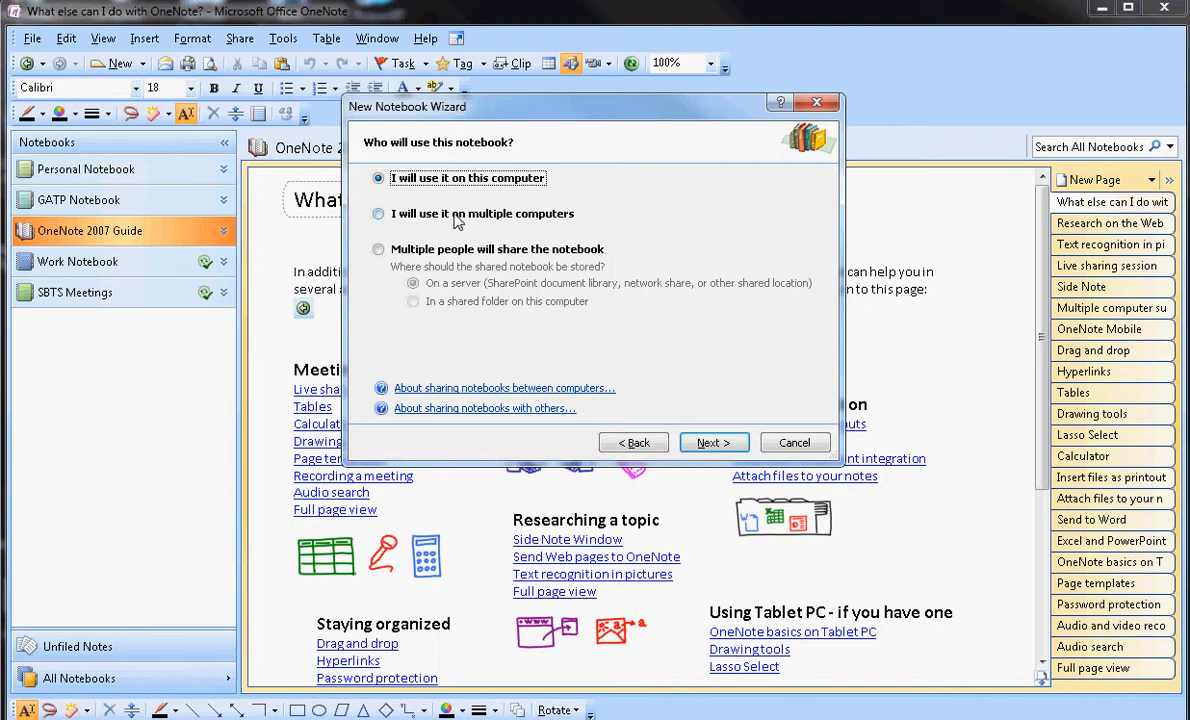
left_click(710, 443)
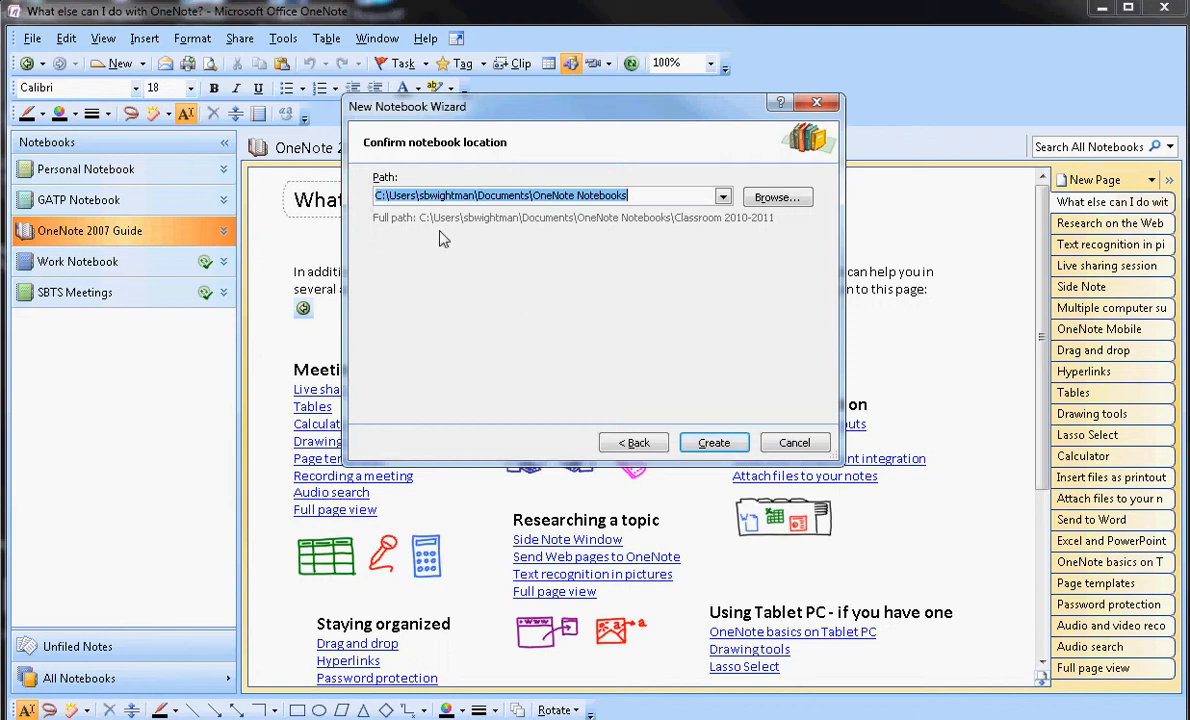
left_click(398, 197)
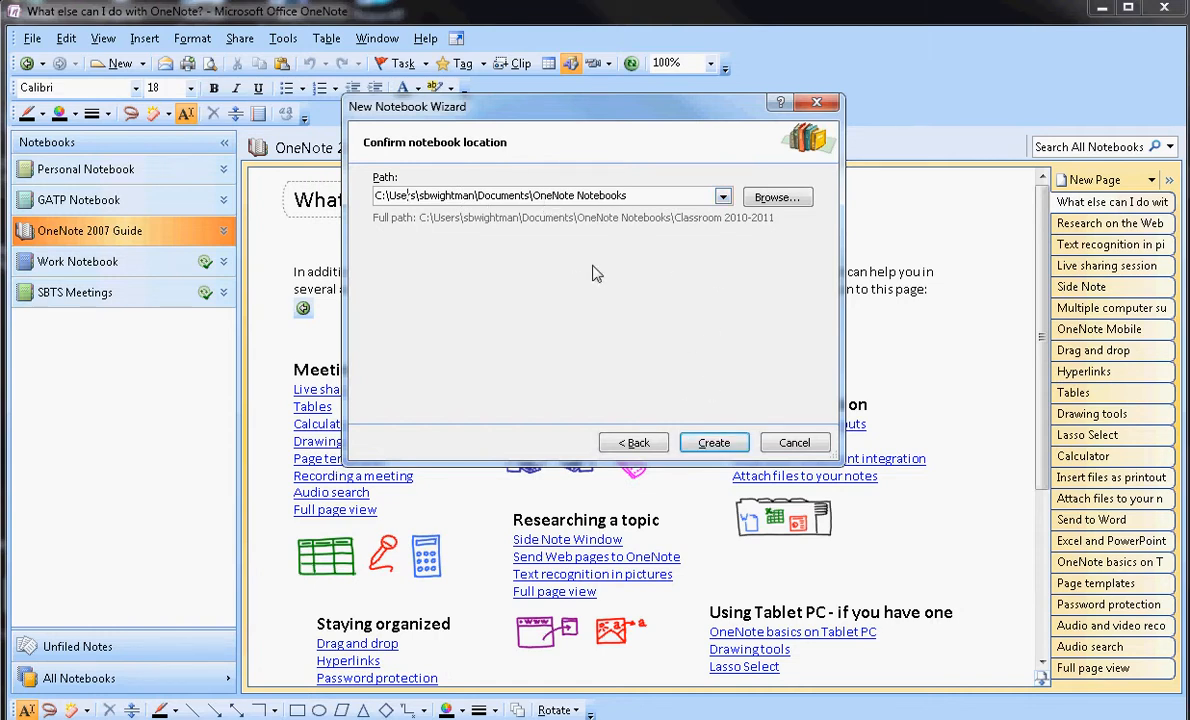
left_click(733, 446)
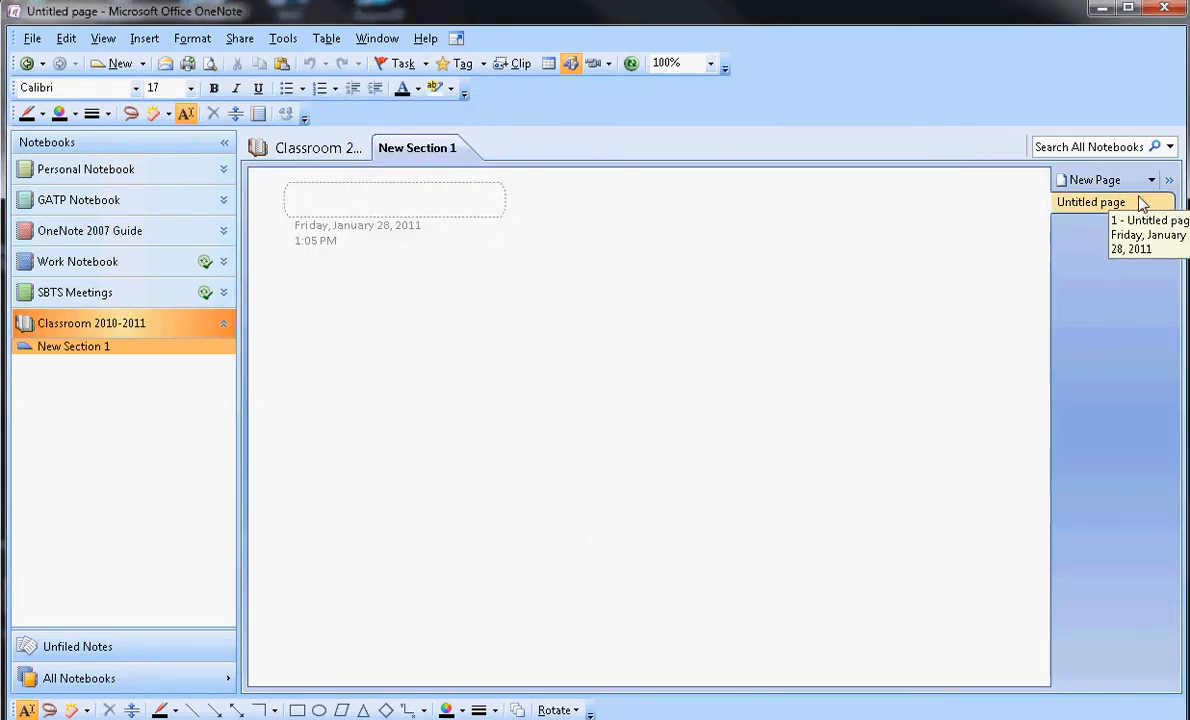
Rename the new notebook's first section "Homeroom" and add a second section named "Math".
double_click(412, 150)
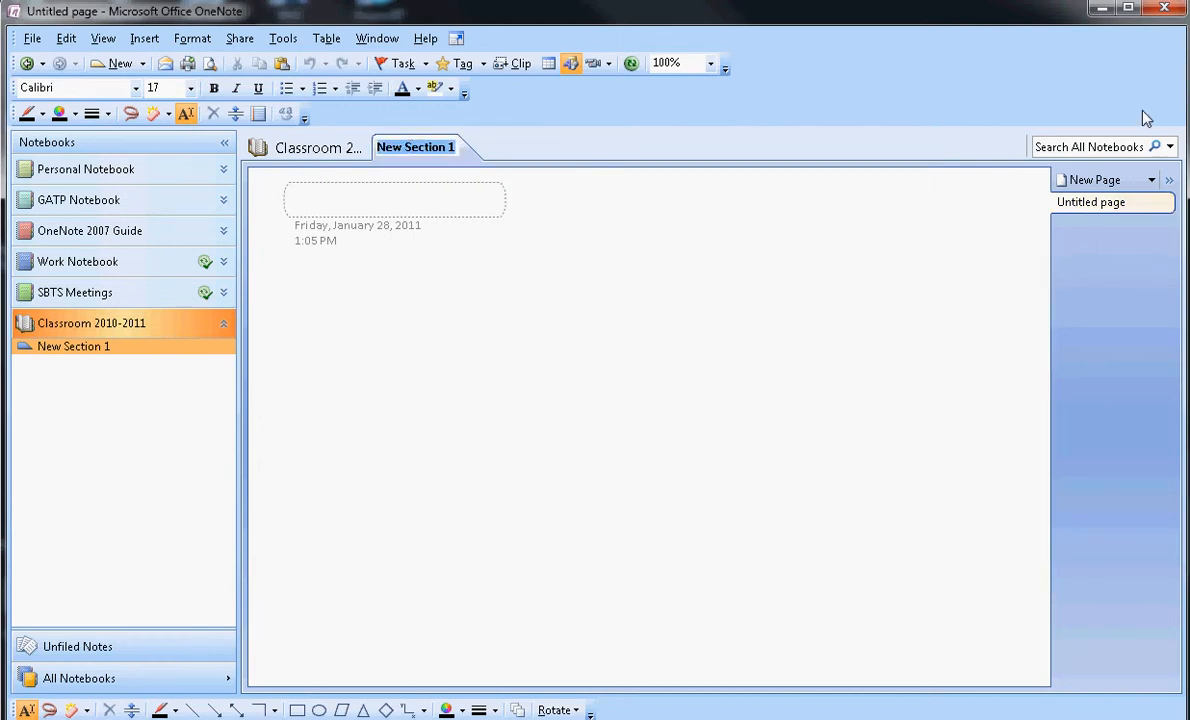
type("Homeroom")
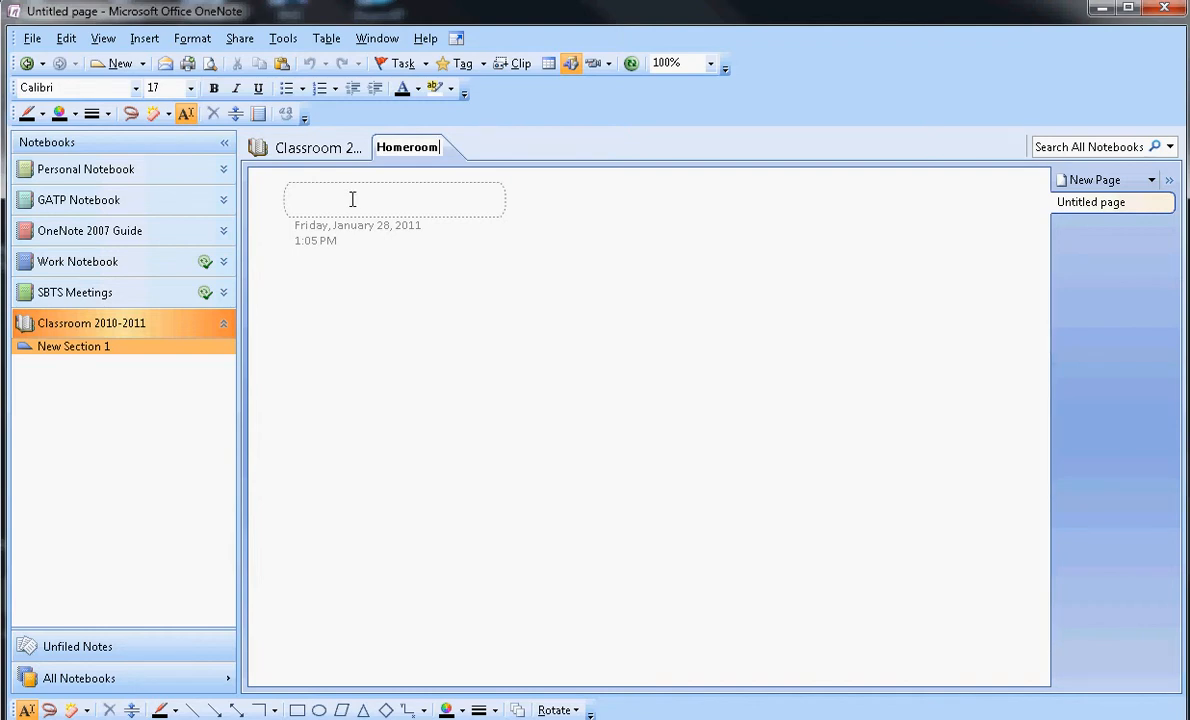
right_click(470, 158)
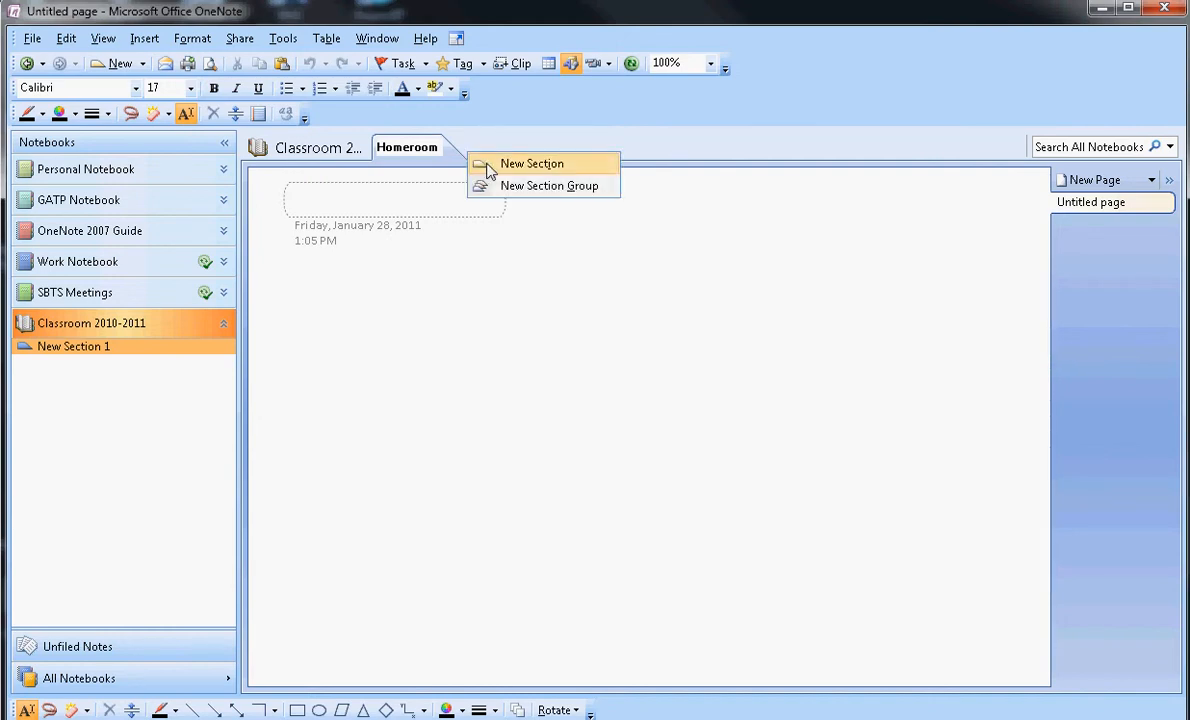
left_click(489, 165)
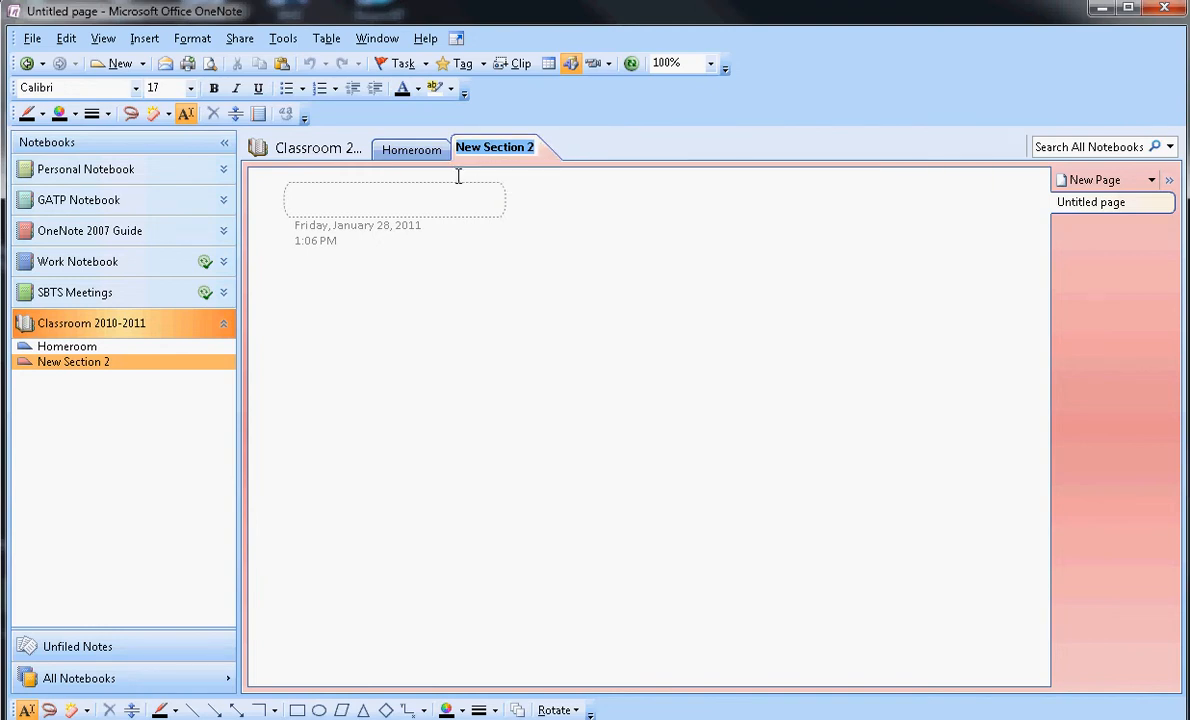
type("Math")
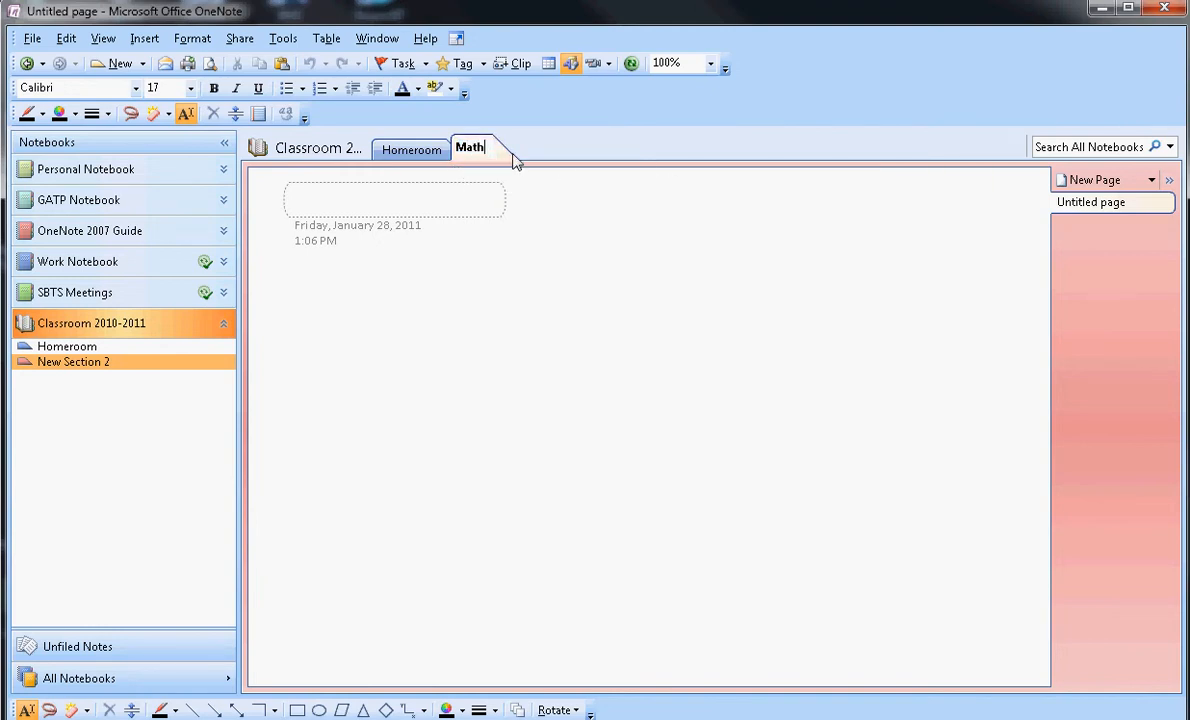
Add a section named "Reading" to the Classroom 2010-2011 notebook after Math.
right_click(545, 140)
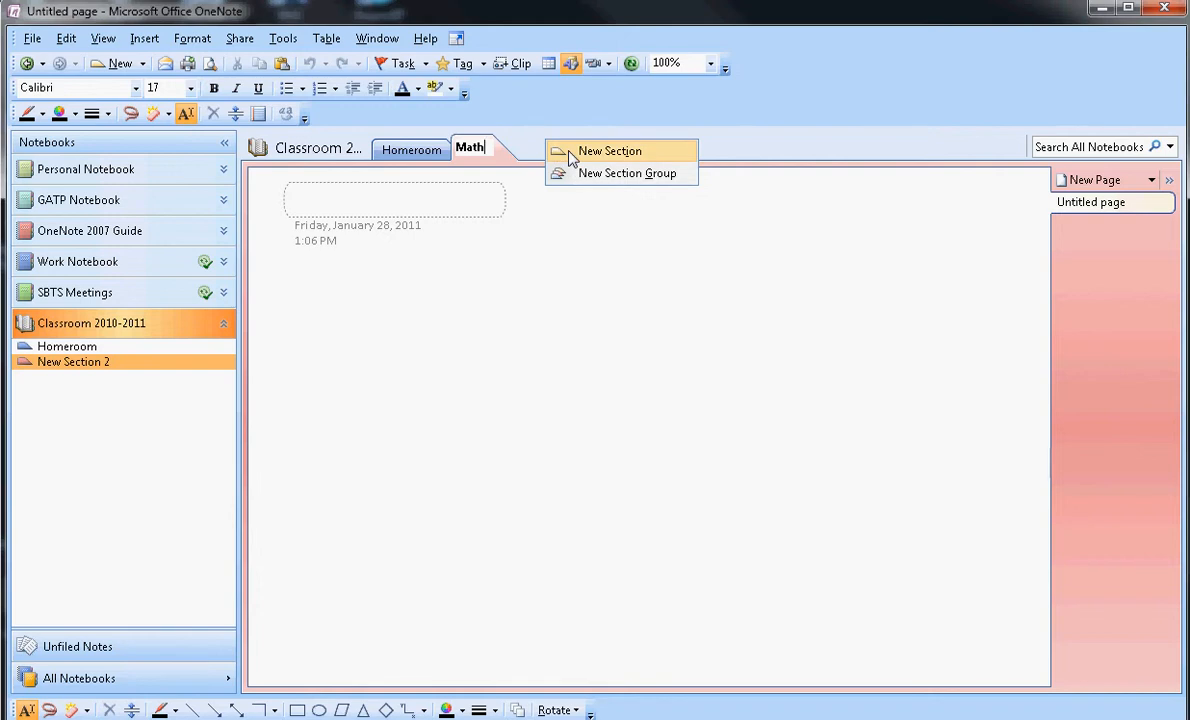
left_click(32, 38)
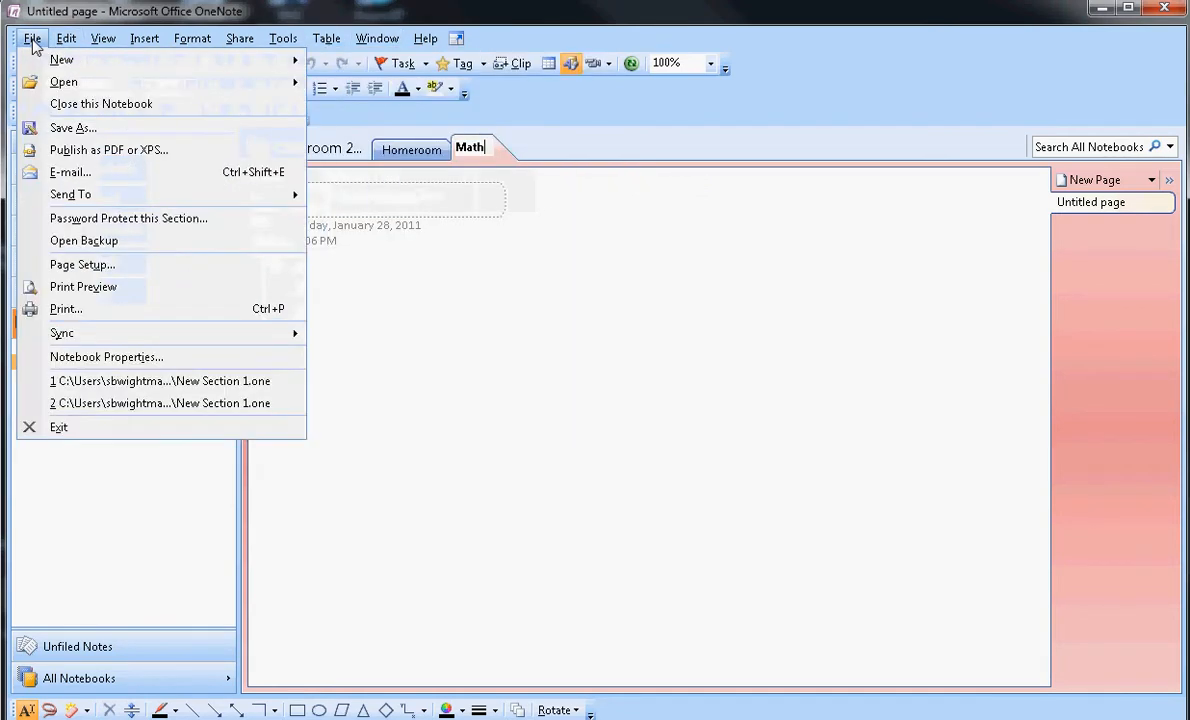
left_click(34, 42)
left_click(32, 38)
mouse_move(75, 62)
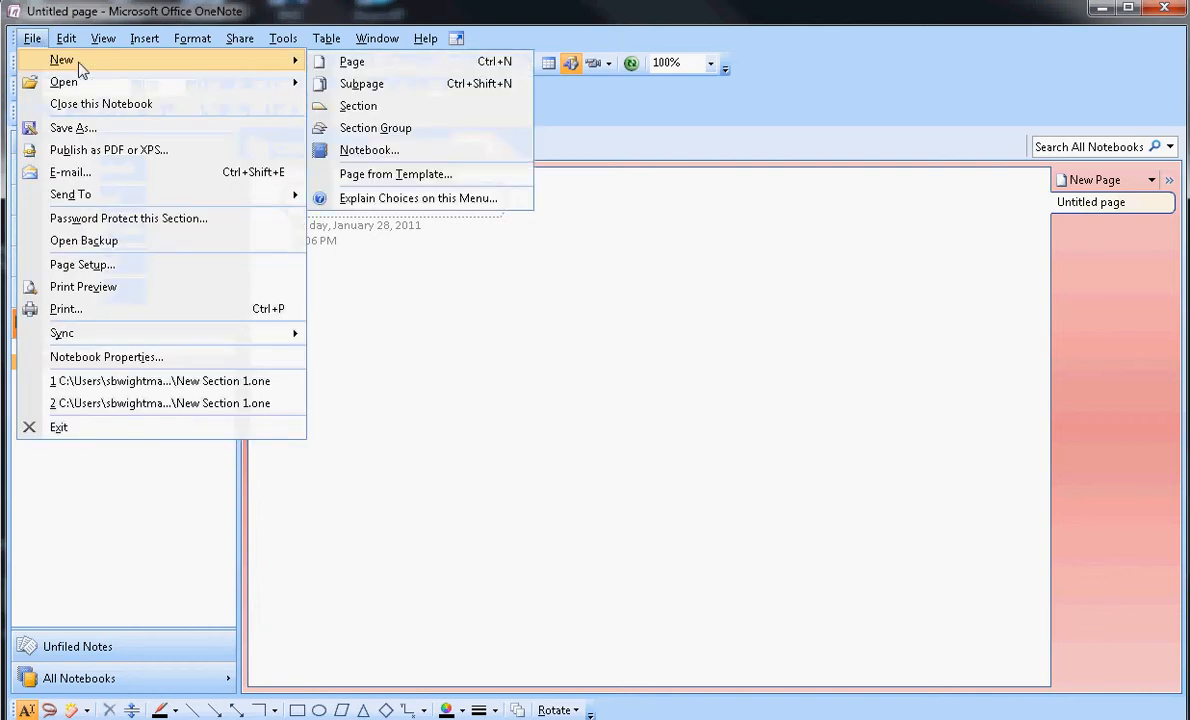
left_click(390, 110)
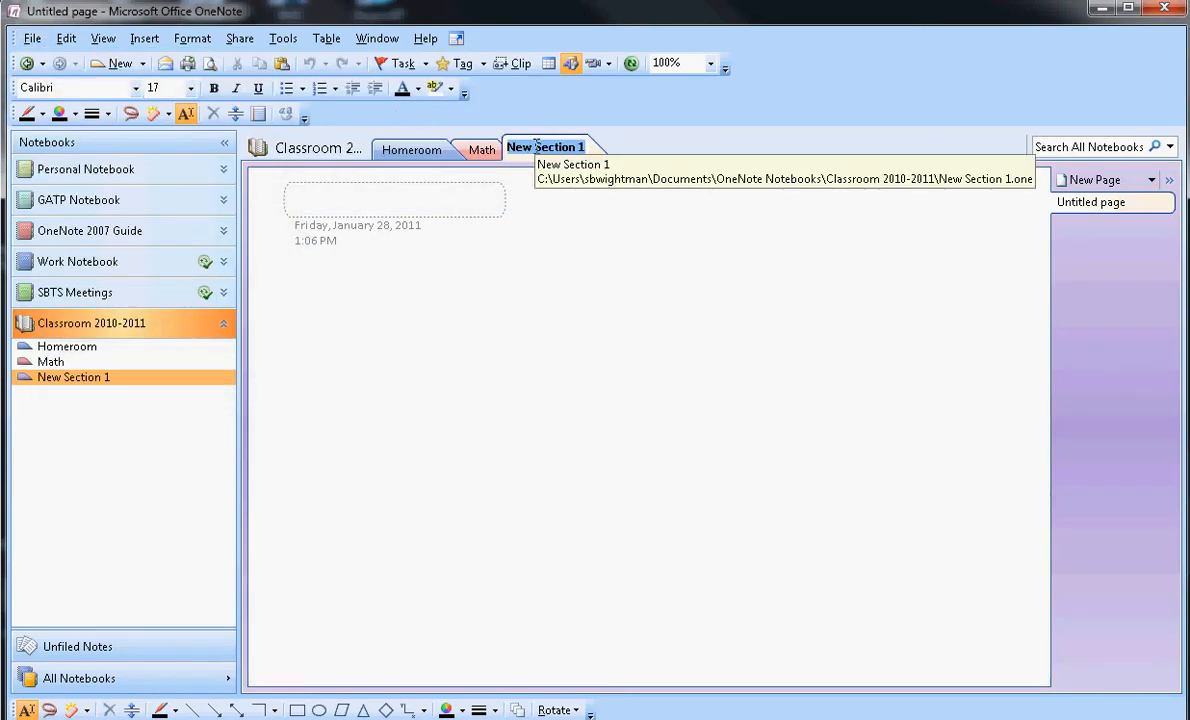
type("L")
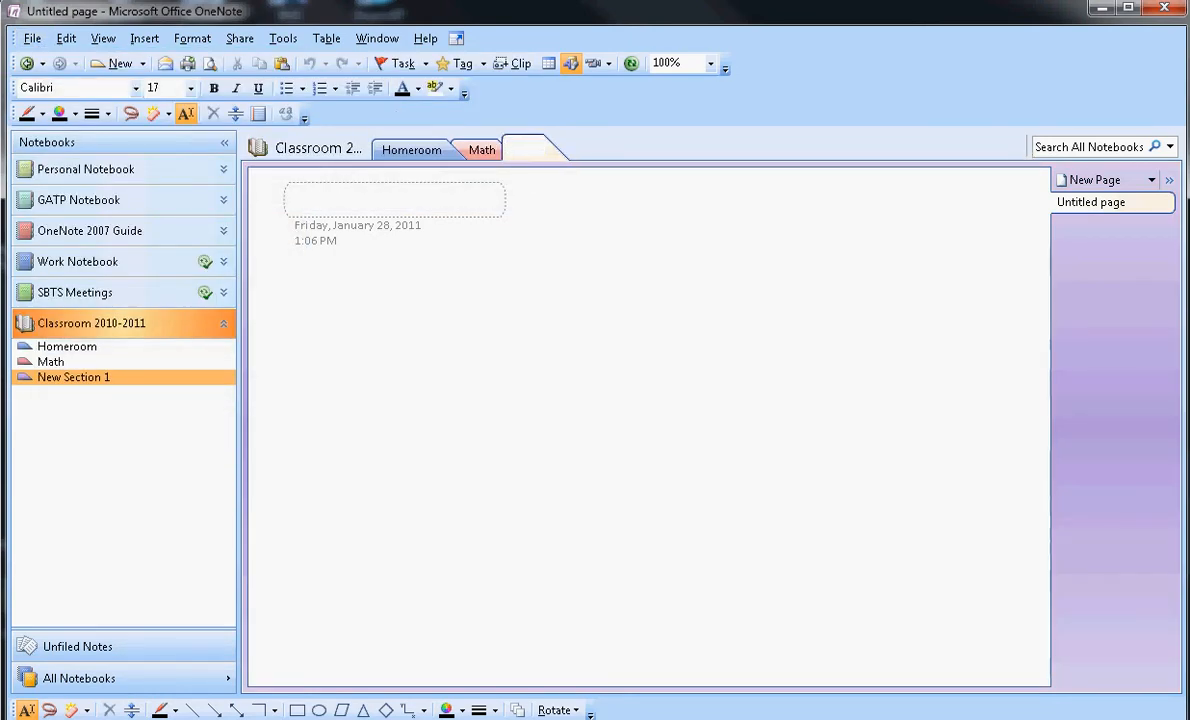
type("Reading")
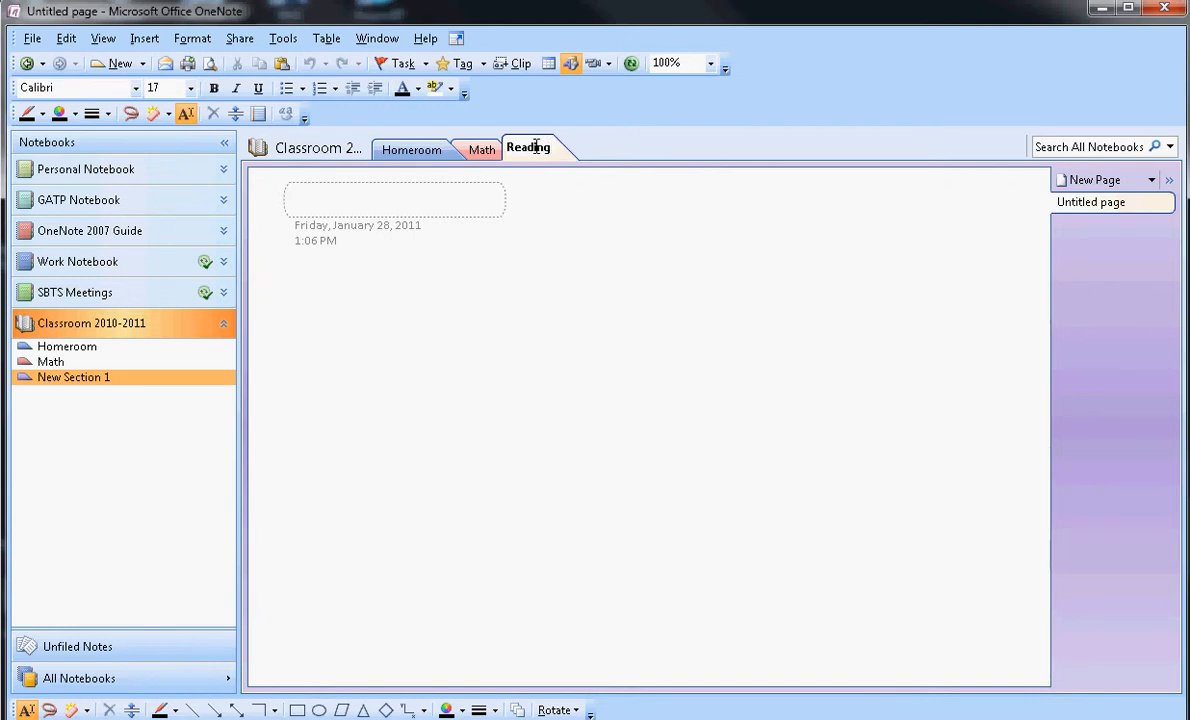
key("Return")
Add a section named "Science" to the Classroom 2010-2011 notebook after Reading.
right_click(577, 148)
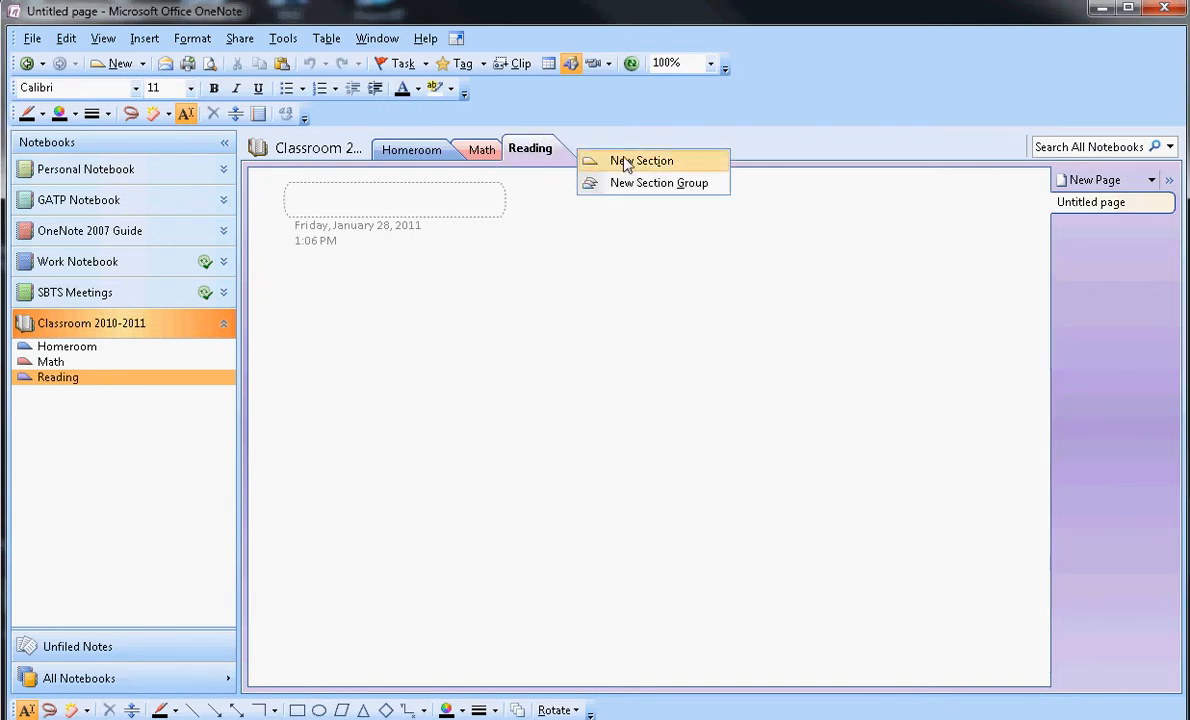
key("Escape")
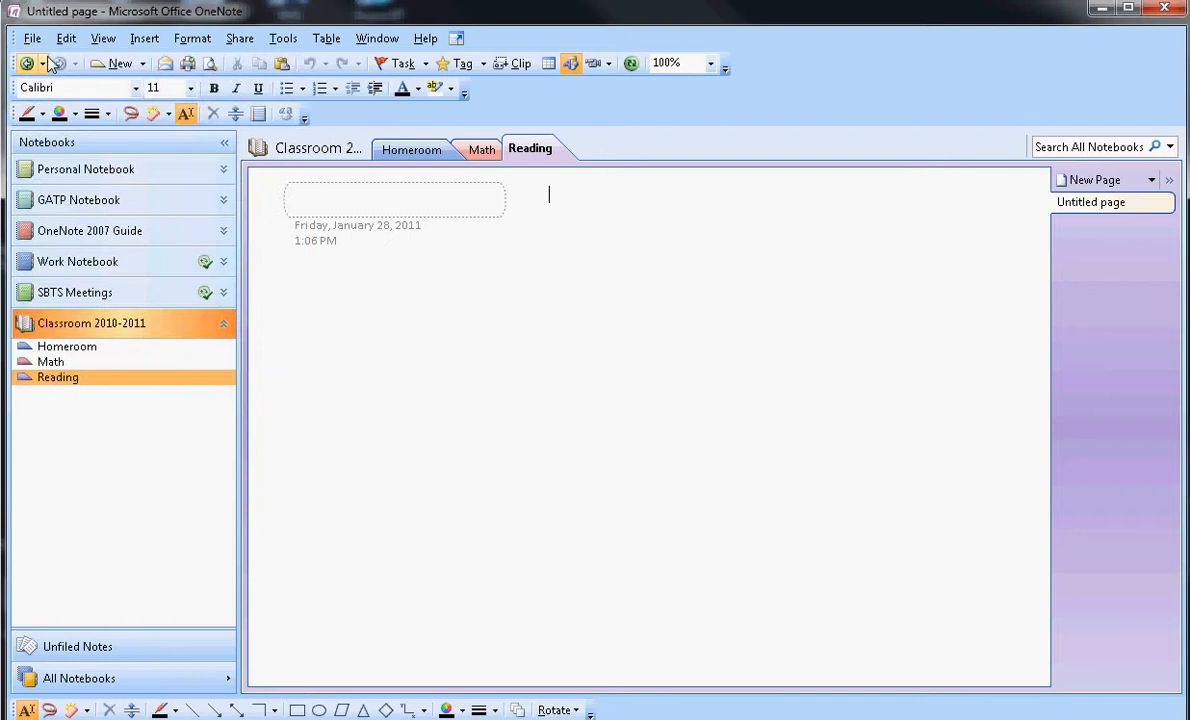
left_click(32, 38)
mouse_move(100, 60)
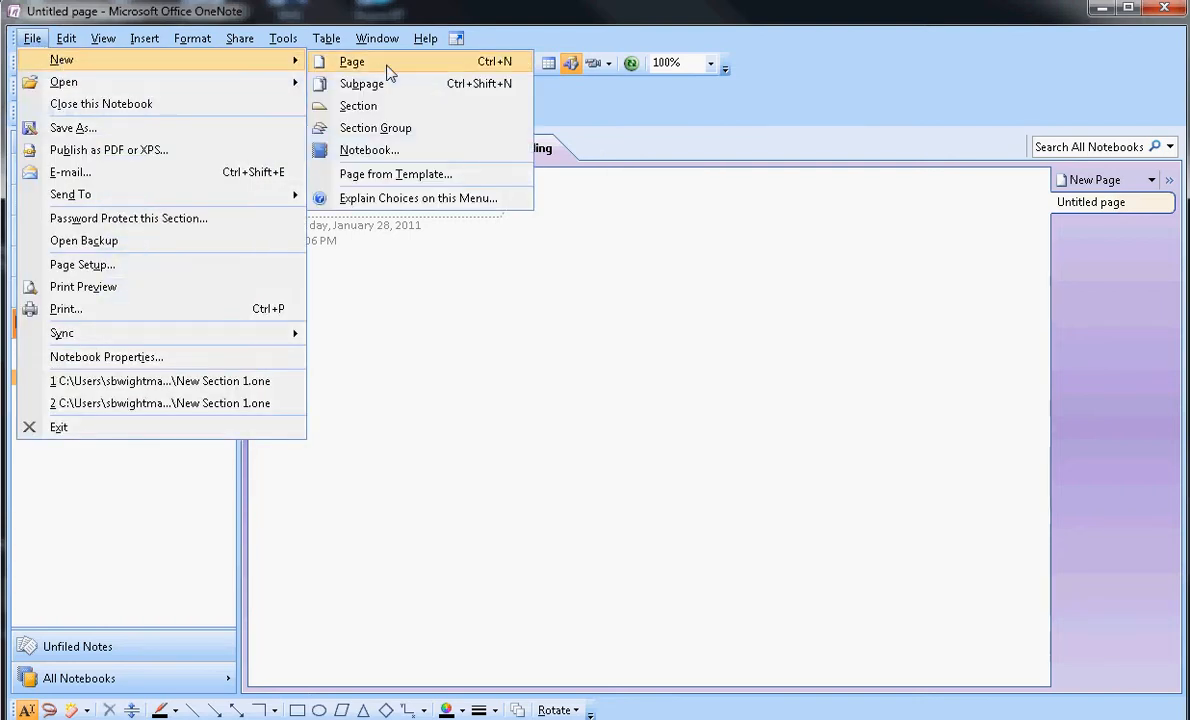
left_click(365, 105)
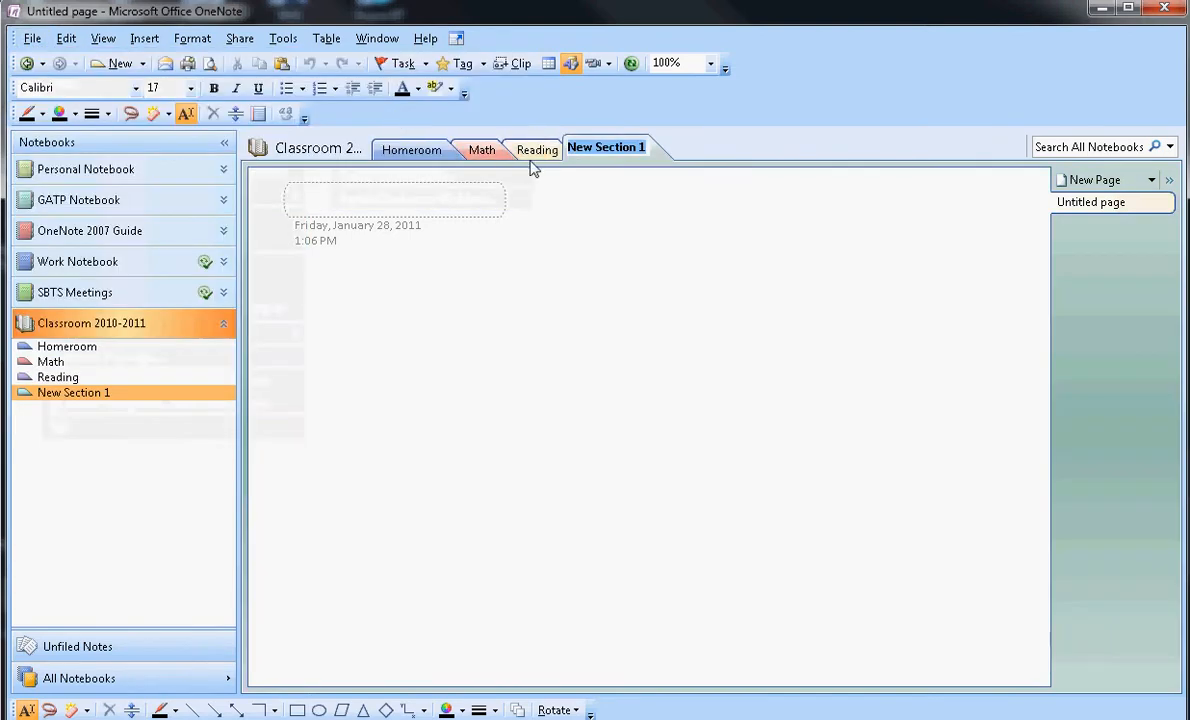
type("Science")
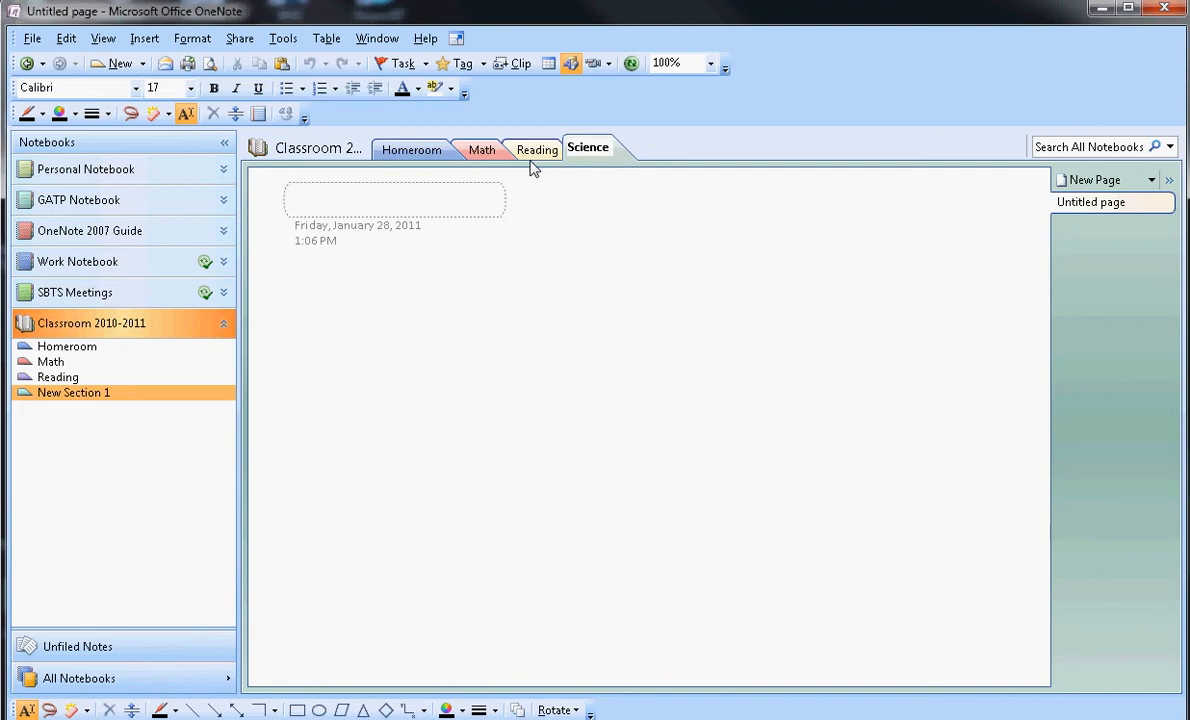
left_click(597, 194)
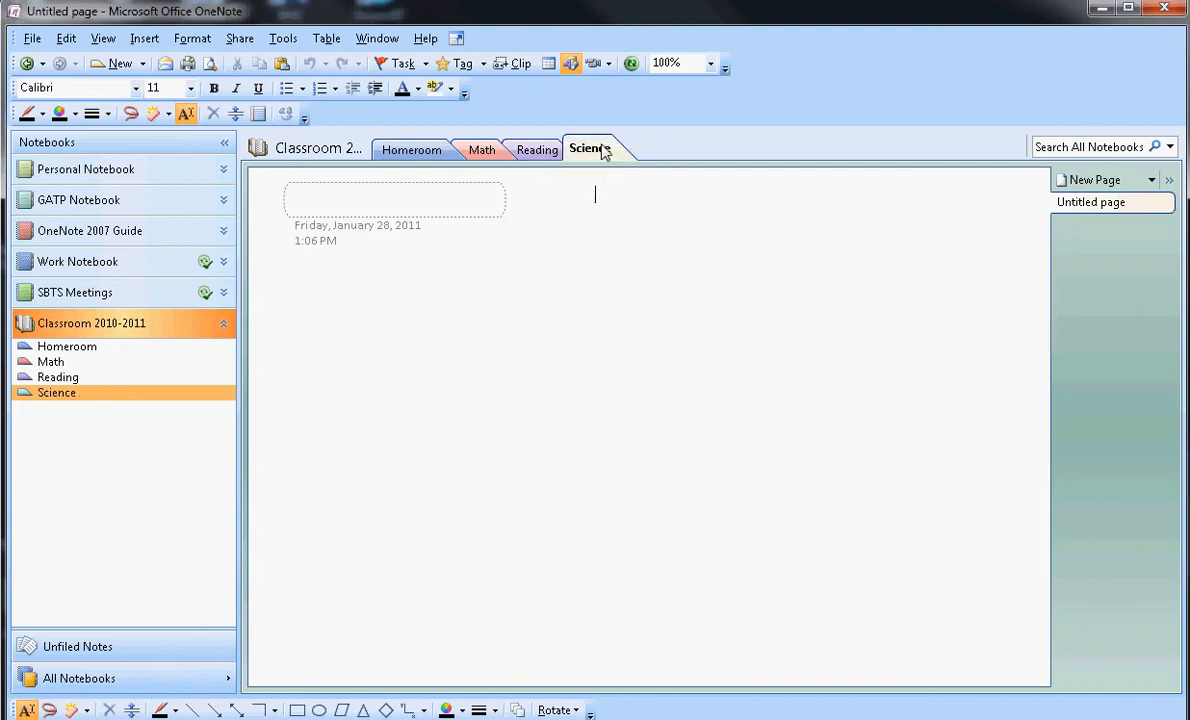
Reorder the sections so that Science sits between Math and Reading.
left_click_drag(603, 154, 515, 157)
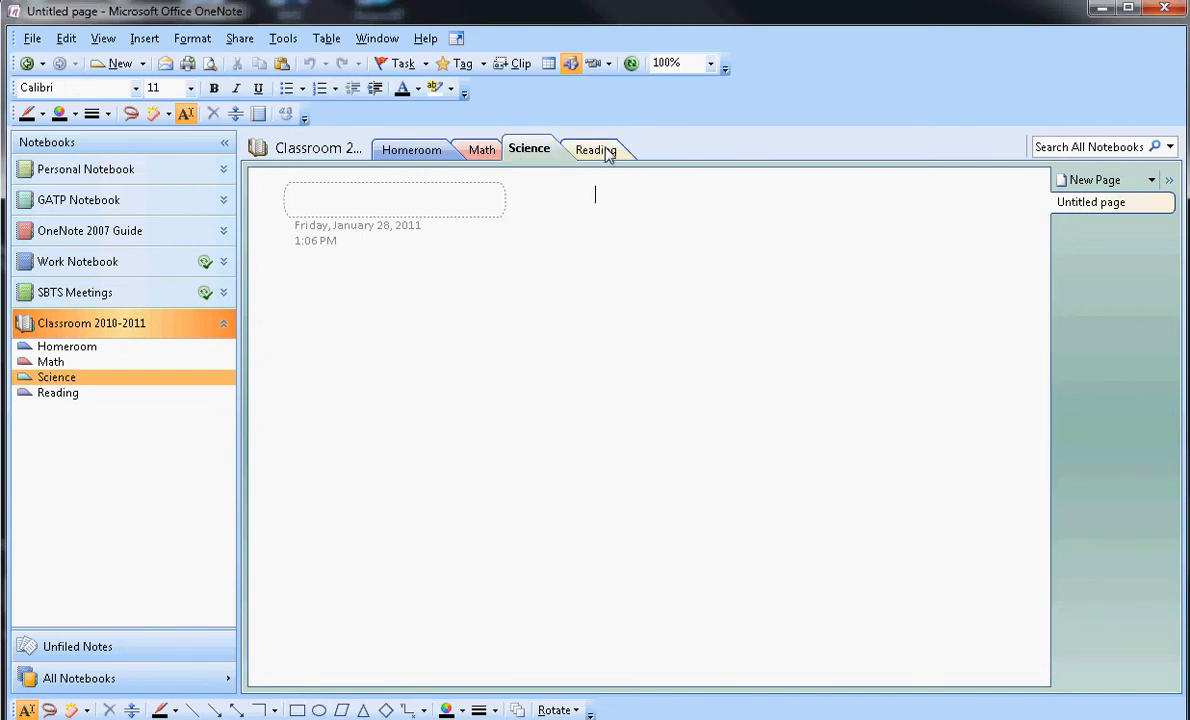
left_click_drag(607, 153, 512, 165)
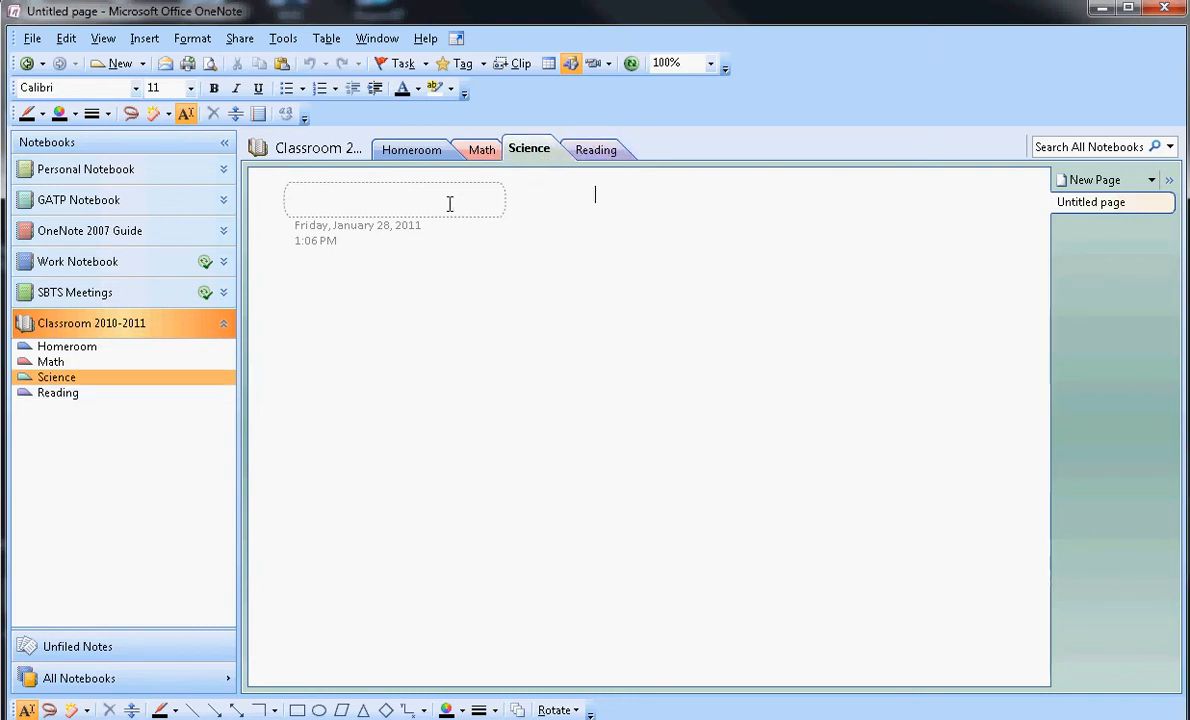
Title the untitled page in the Math section "Algebra".
left_click(481, 150)
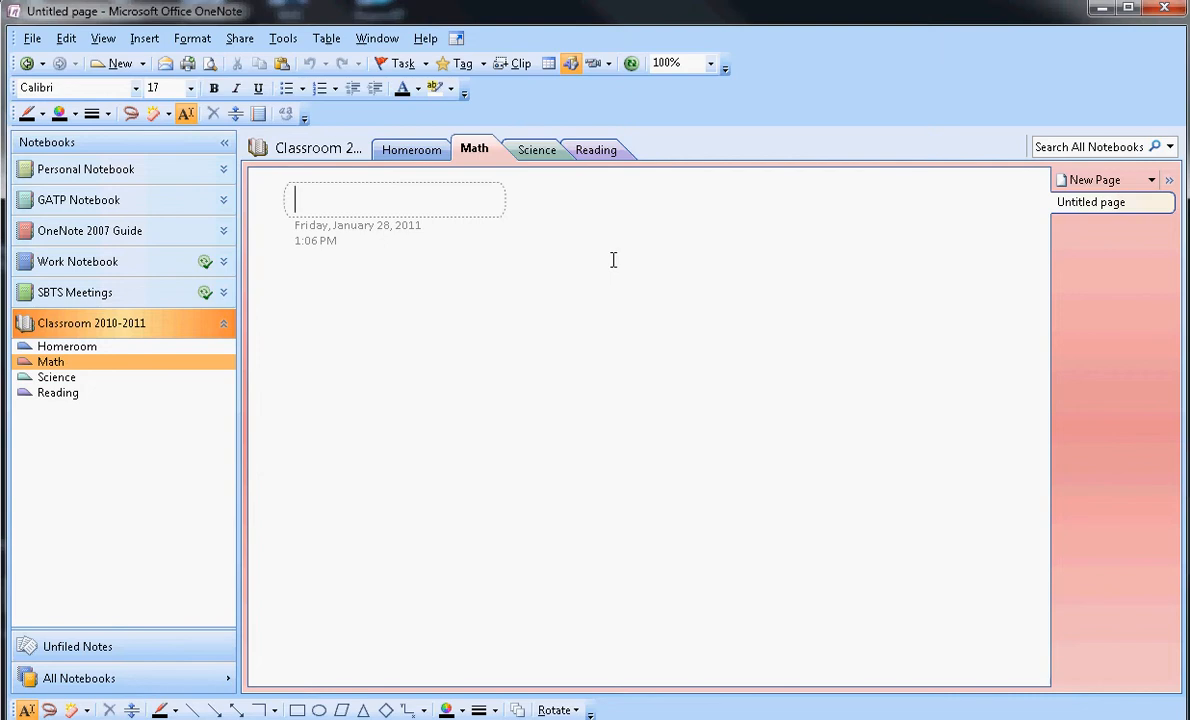
type("Al")
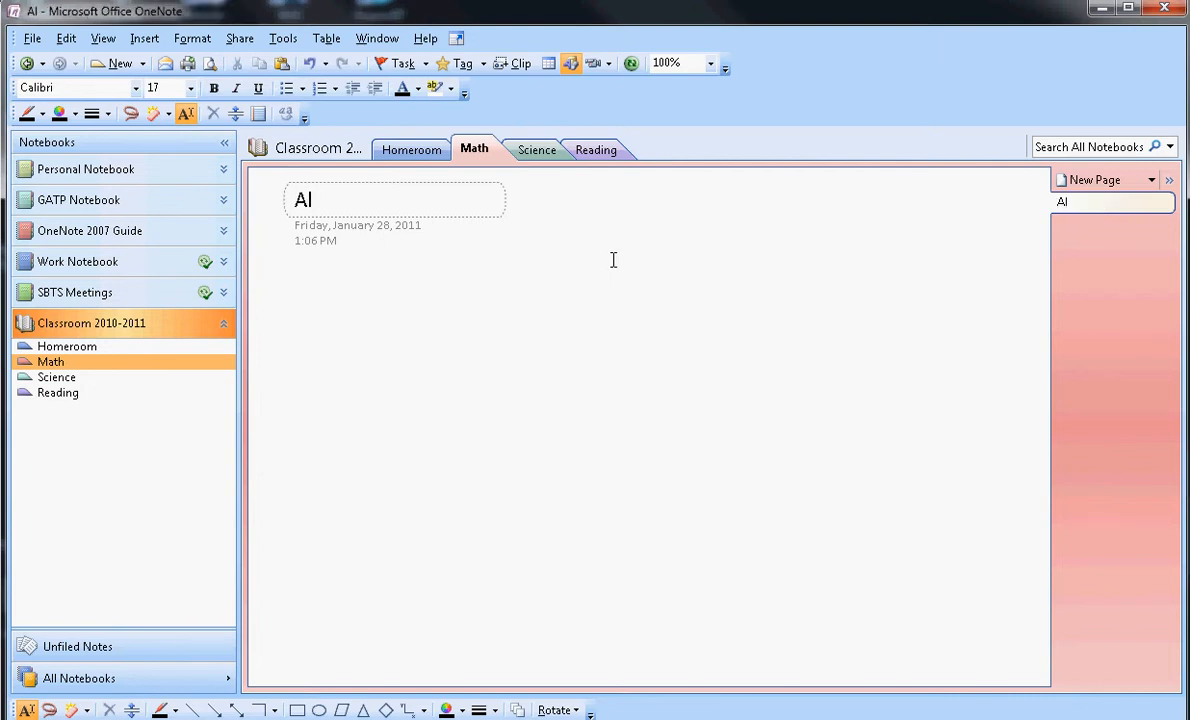
type("gebra")
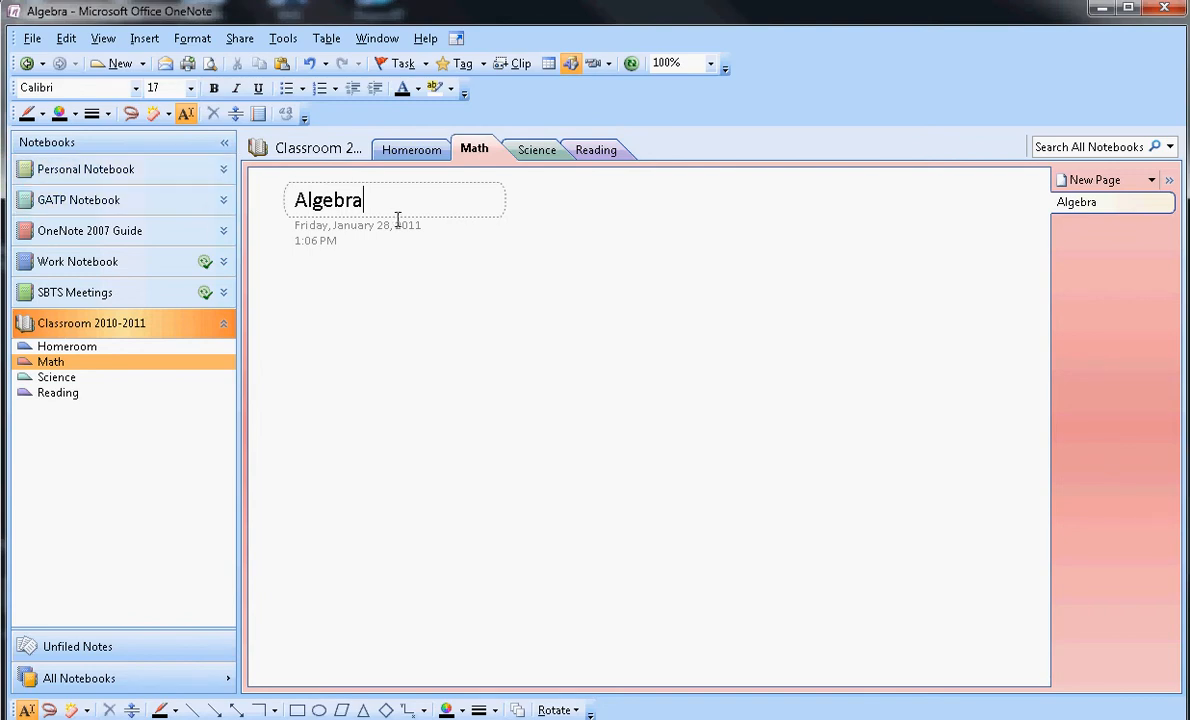
Add a new page titled "Geometry" to the Math section after the Algebra page.
right_click(1098, 230)
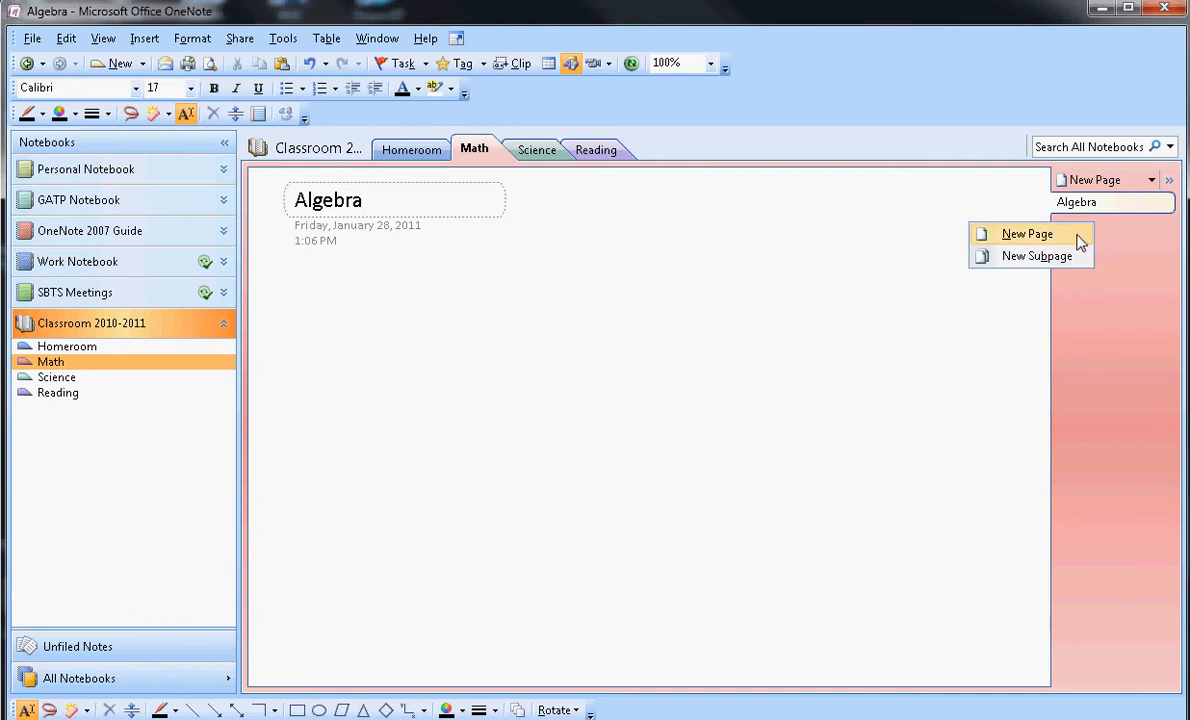
left_click(1098, 238)
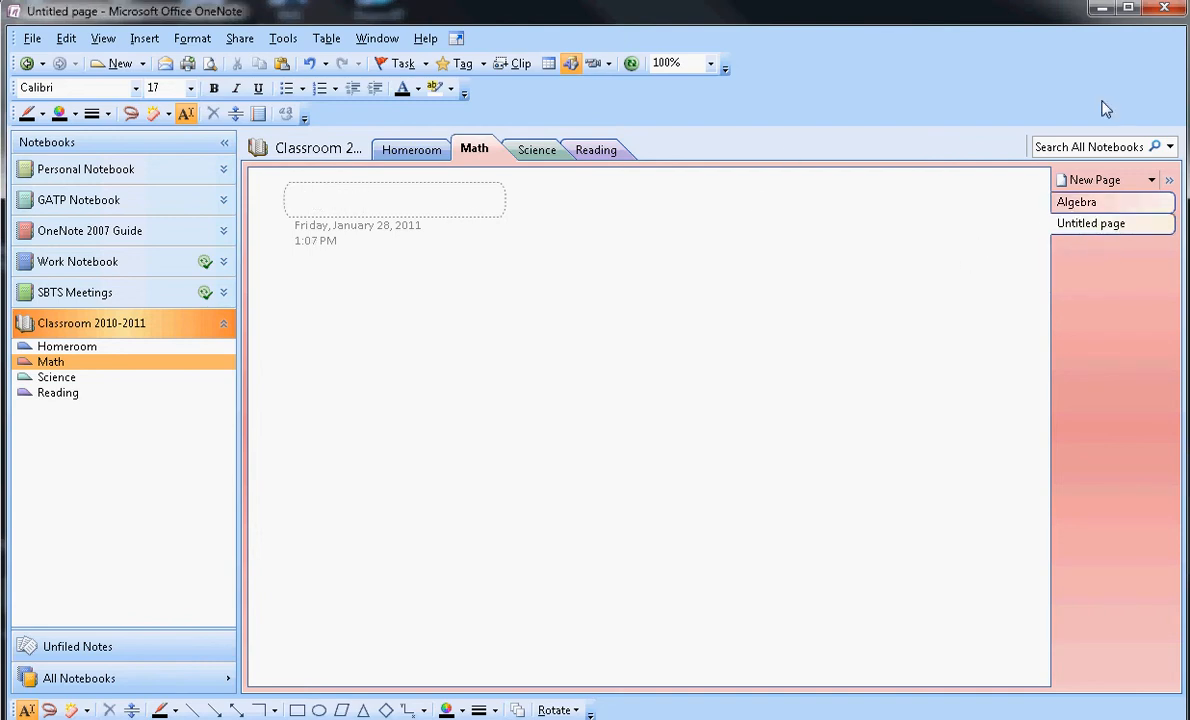
type("Geomet")
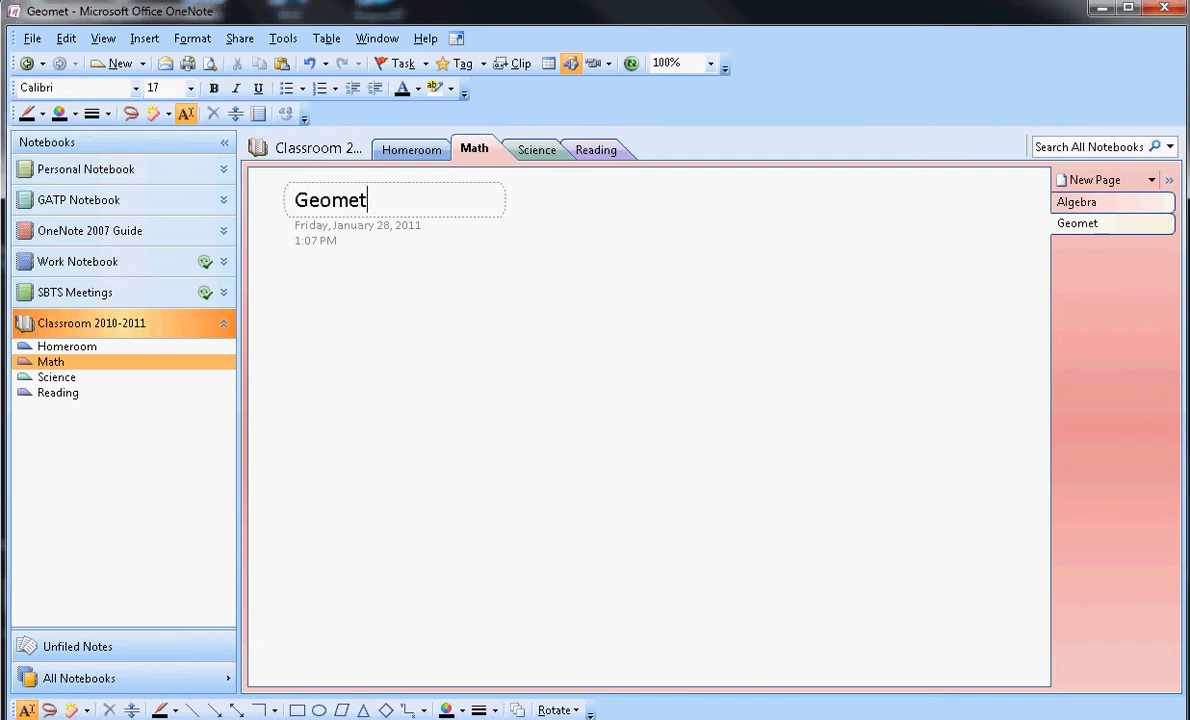
key("BackSpace")
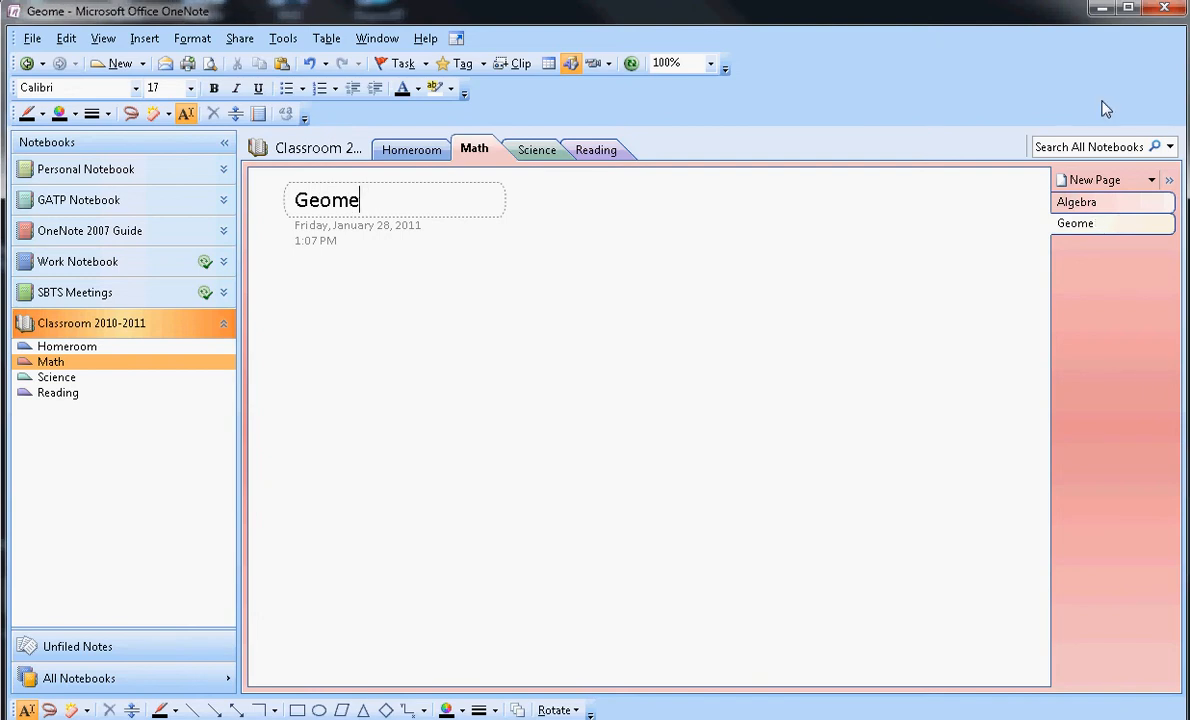
type("try")
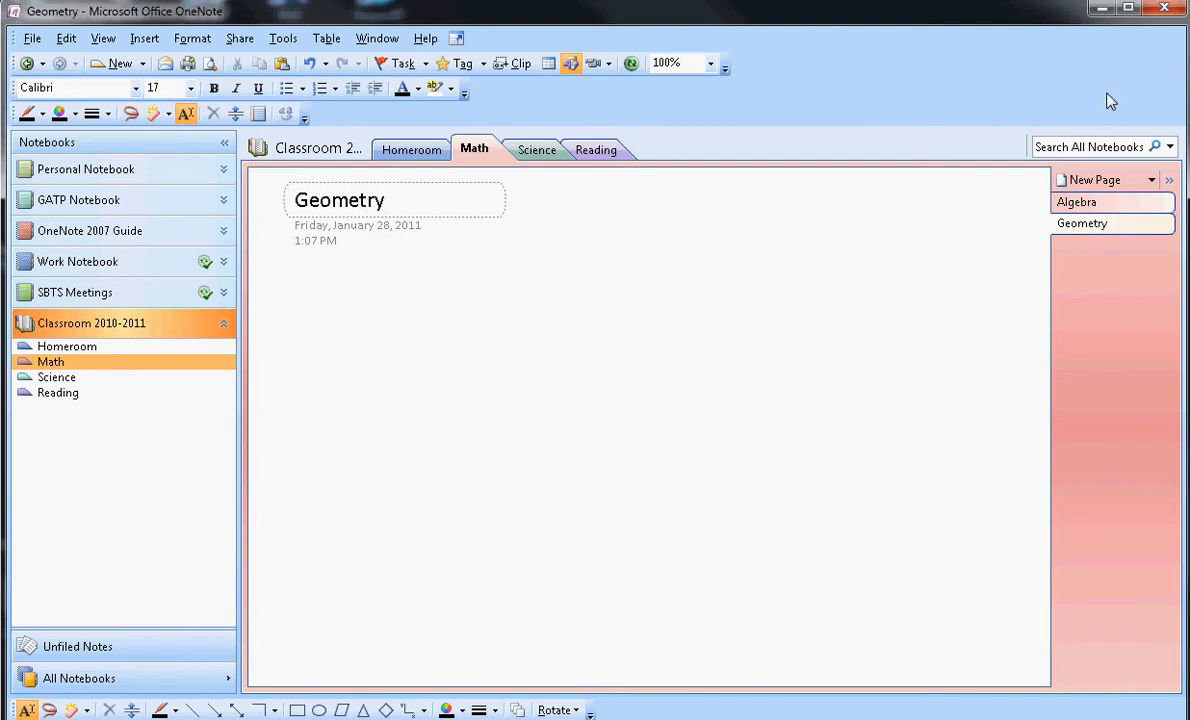
left_click(417, 336)
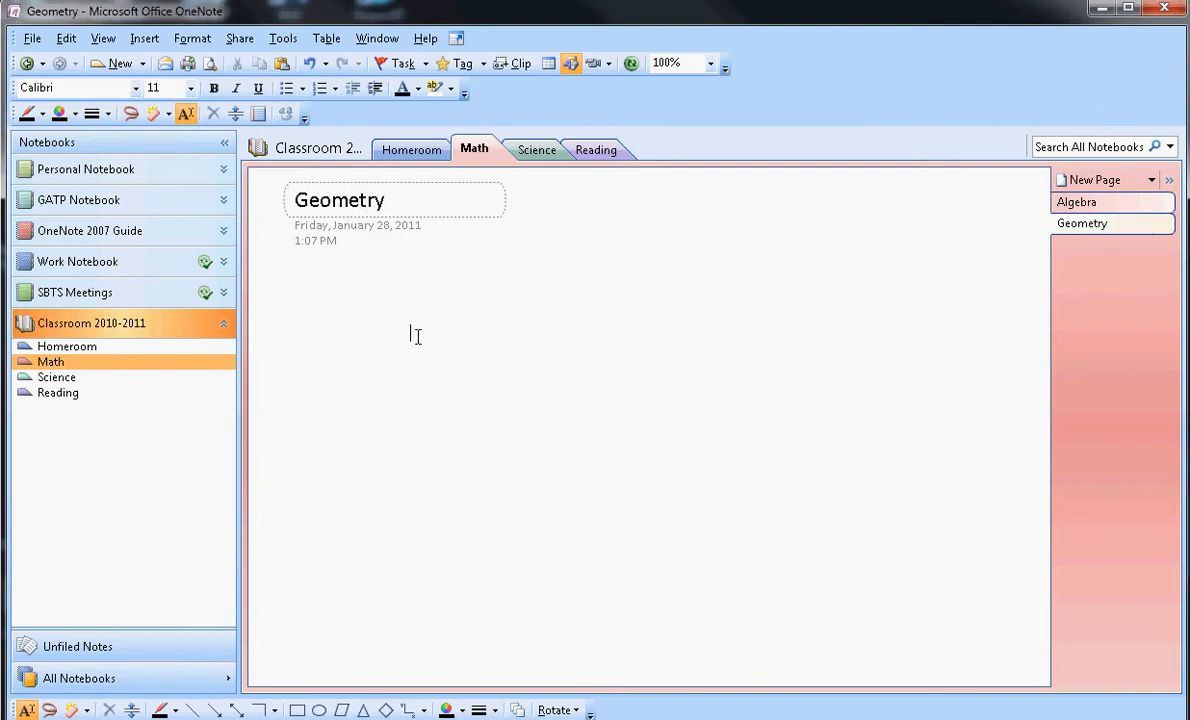
Add another new page titled "Number Sense" to the Math section after Geometry.
right_click(1088, 248)
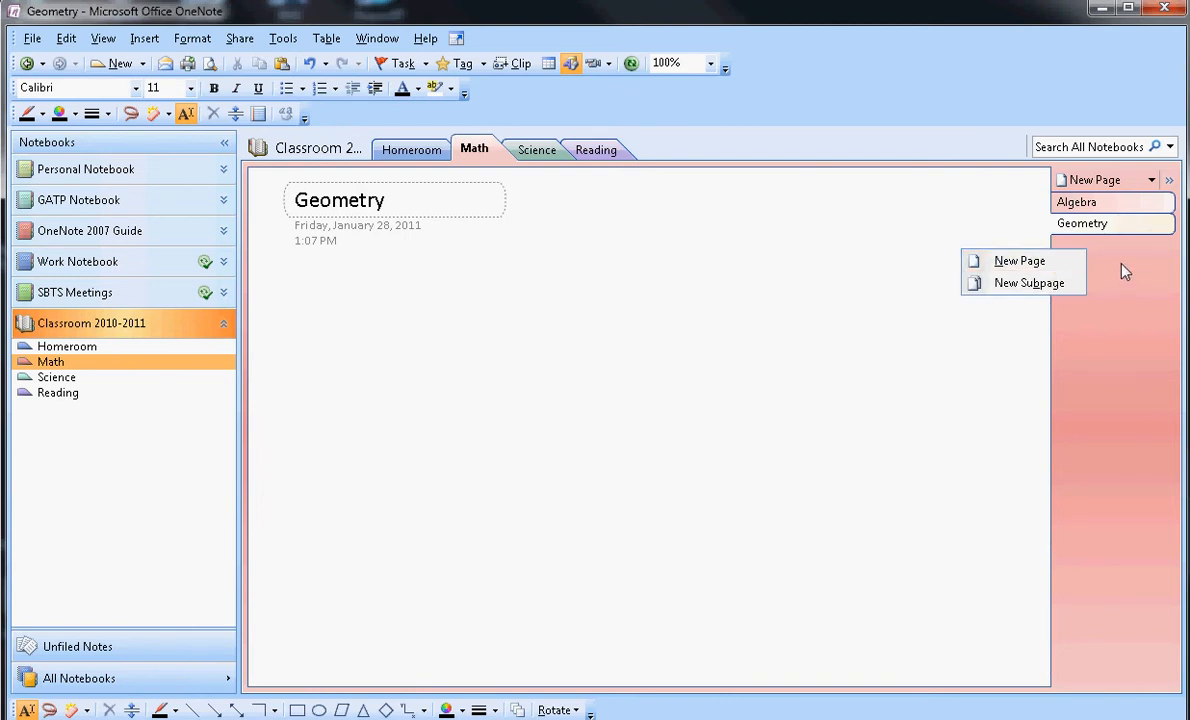
left_click(1090, 180)
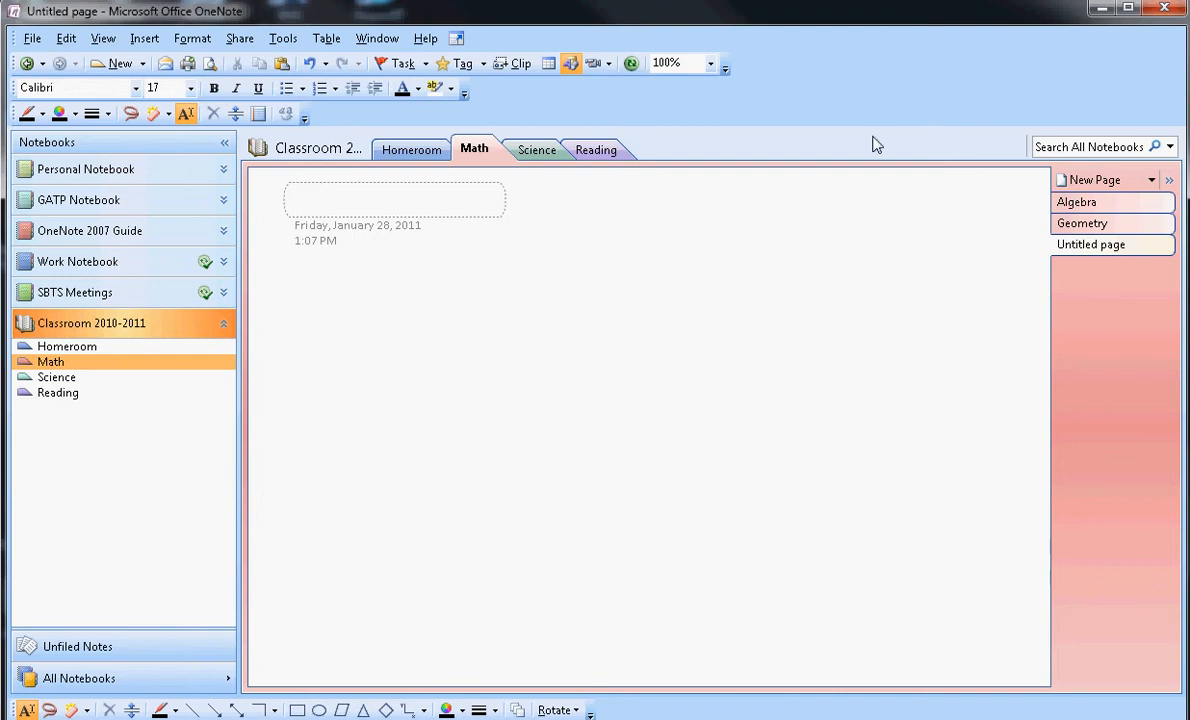
type("Number Sense")
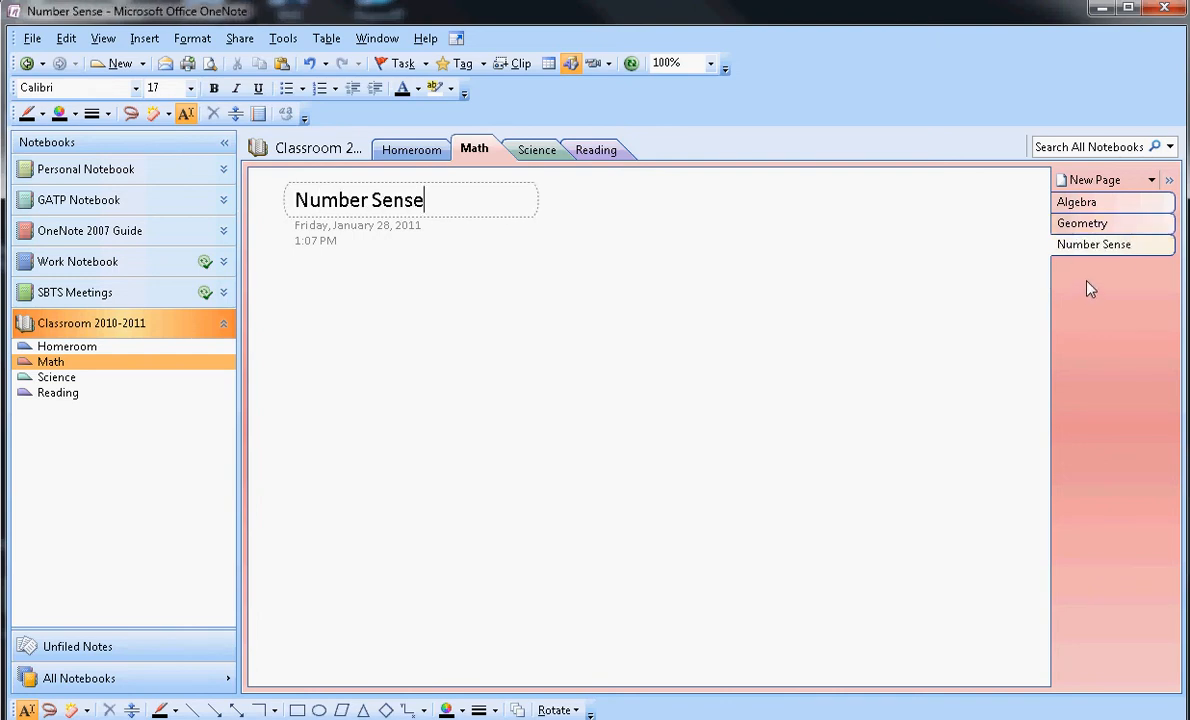
Create a subpage beneath the Number Sense page in the Math section and title it "Multiplication".
left_click(30, 40)
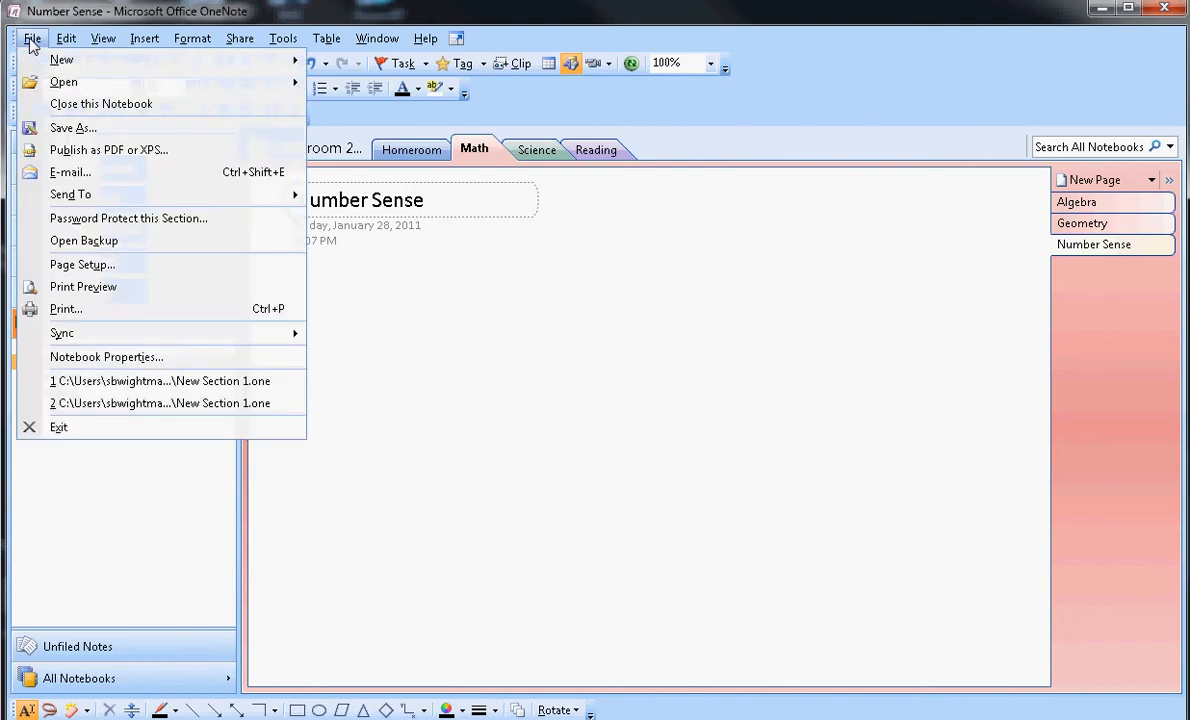
mouse_move(225, 62)
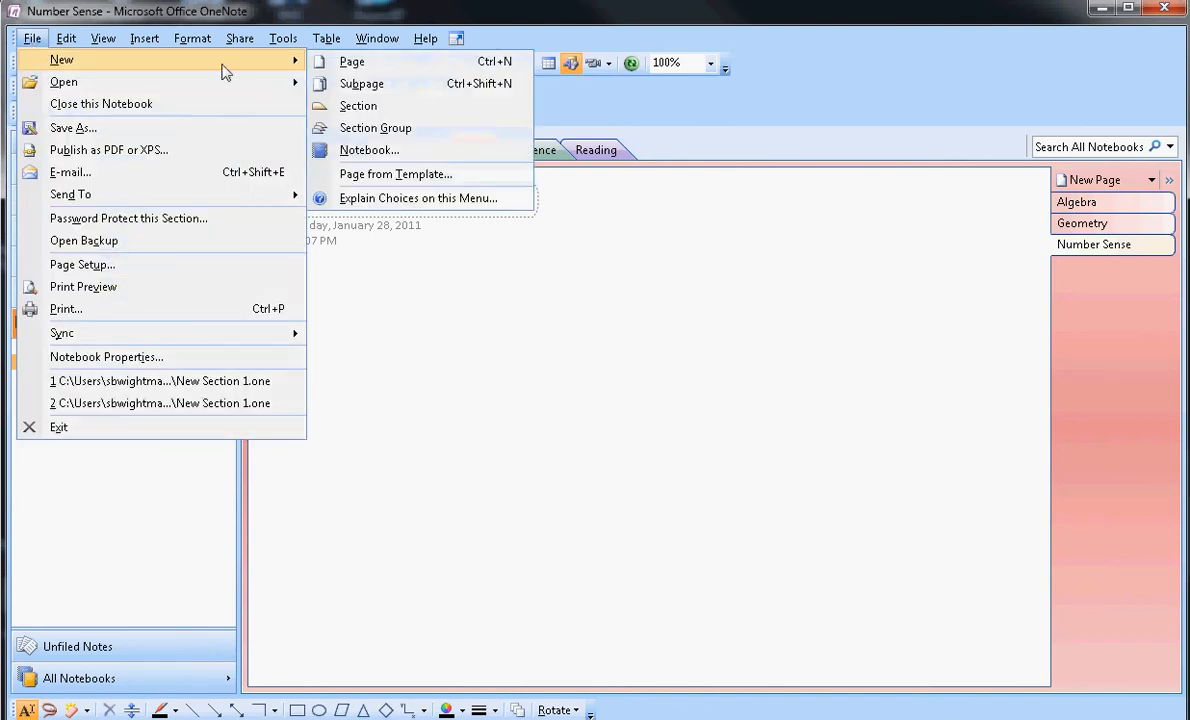
left_click(493, 88)
right_click(1014, 277)
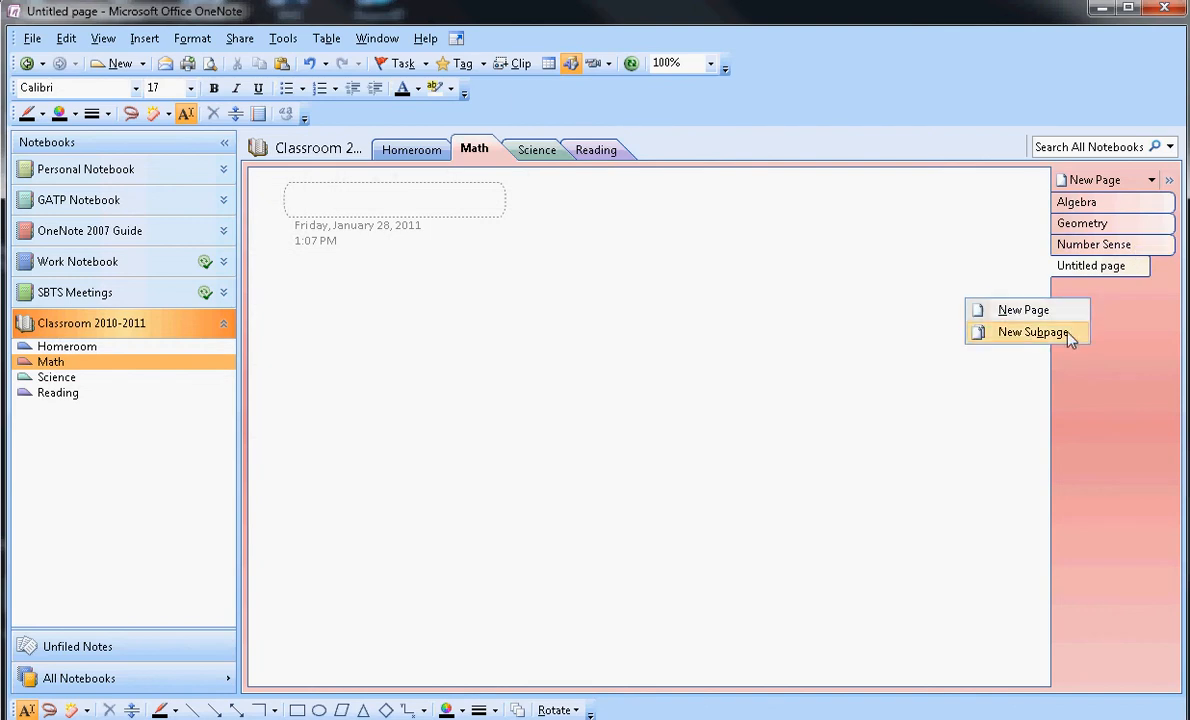
left_click(1080, 266)
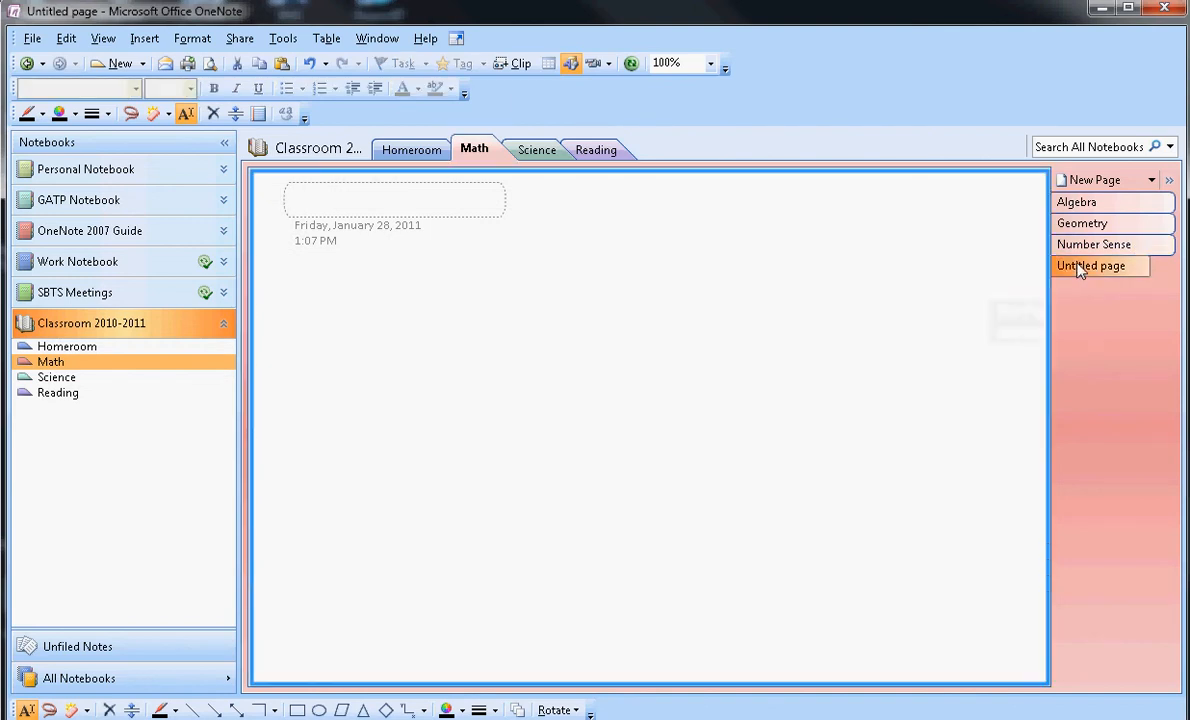
left_click(298, 200)
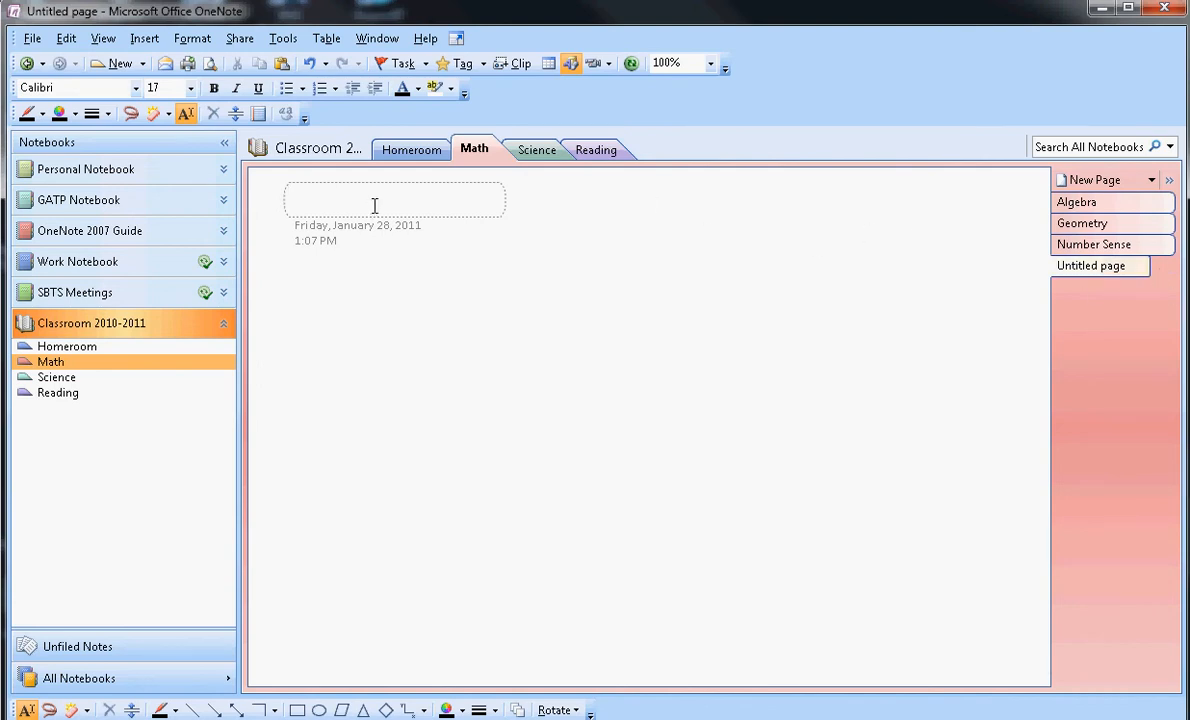
type("Multiplication")
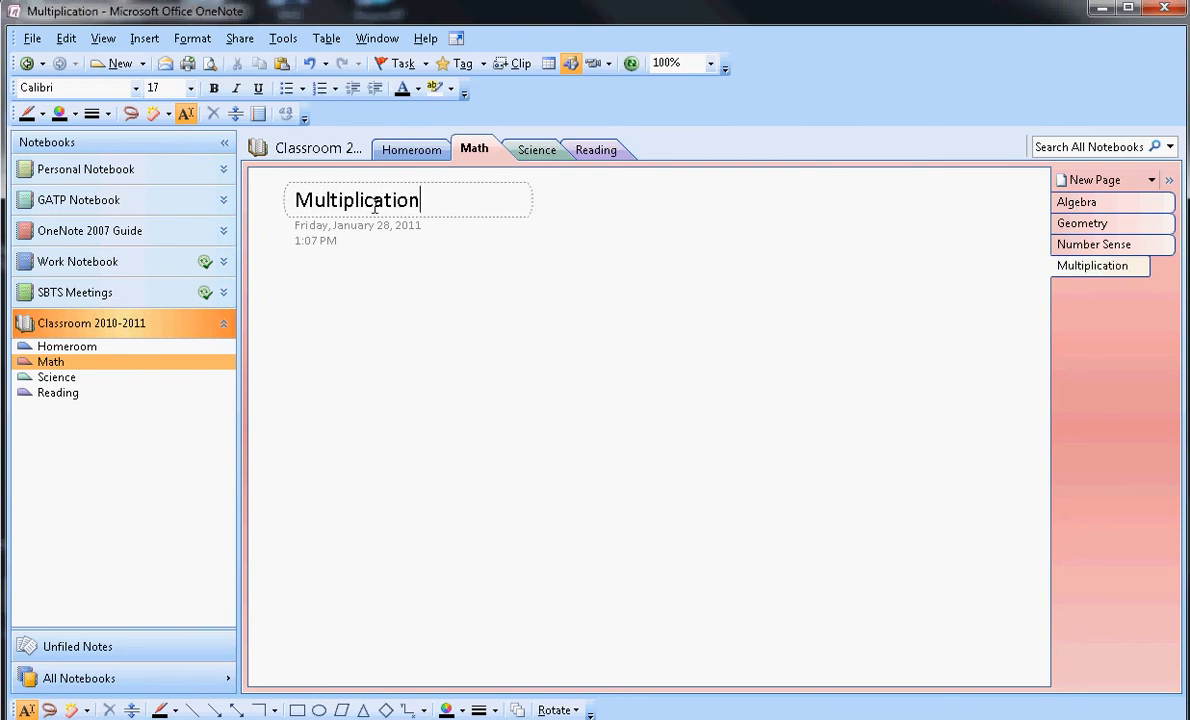
left_click(484, 353)
left_click(33, 40)
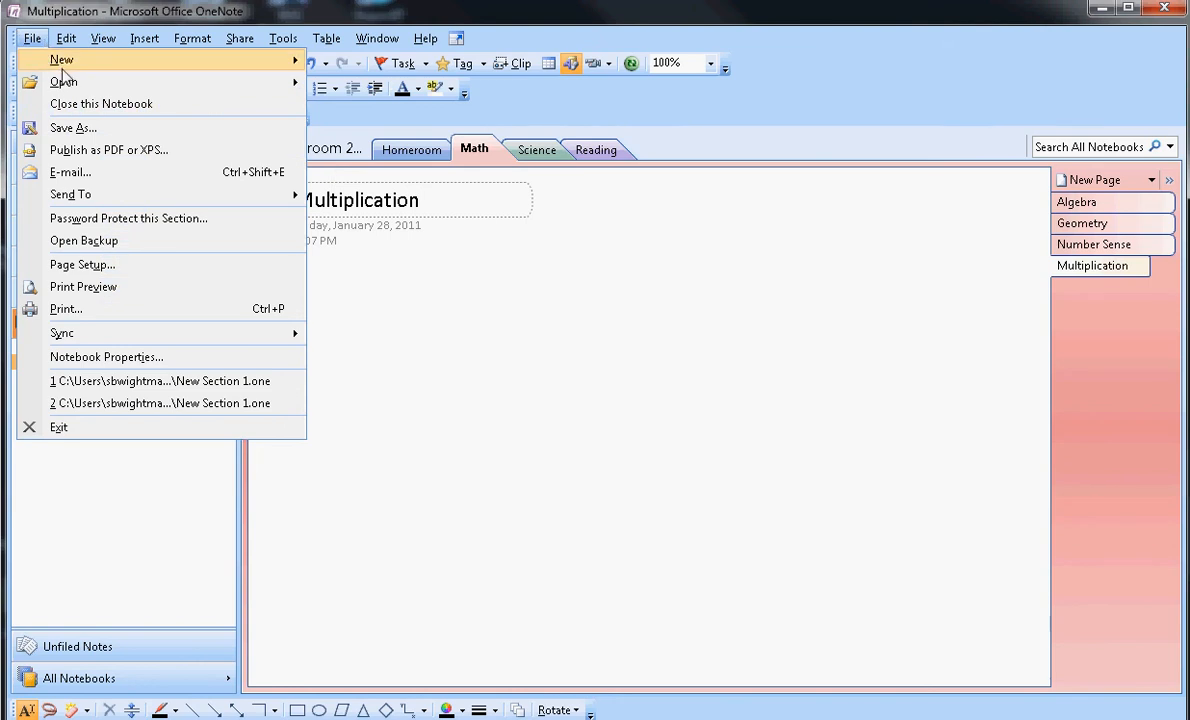
mouse_move(266, 62)
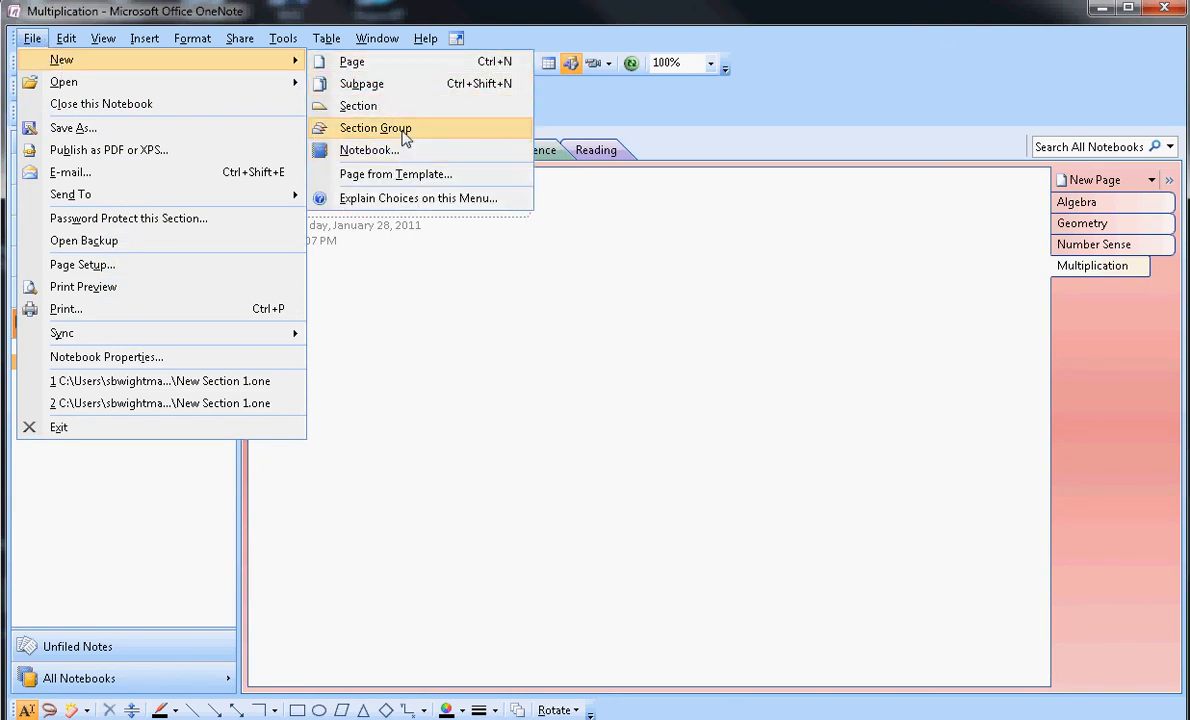
left_click(446, 331)
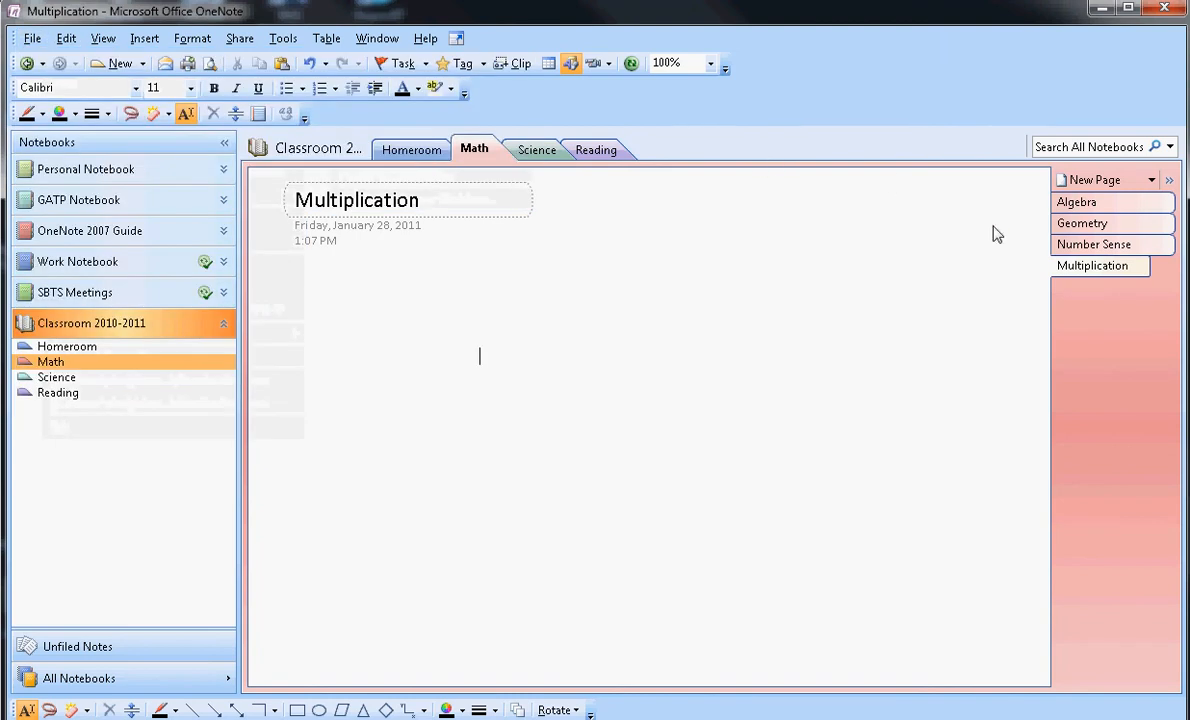
right_click(1075, 313)
right_click(668, 145)
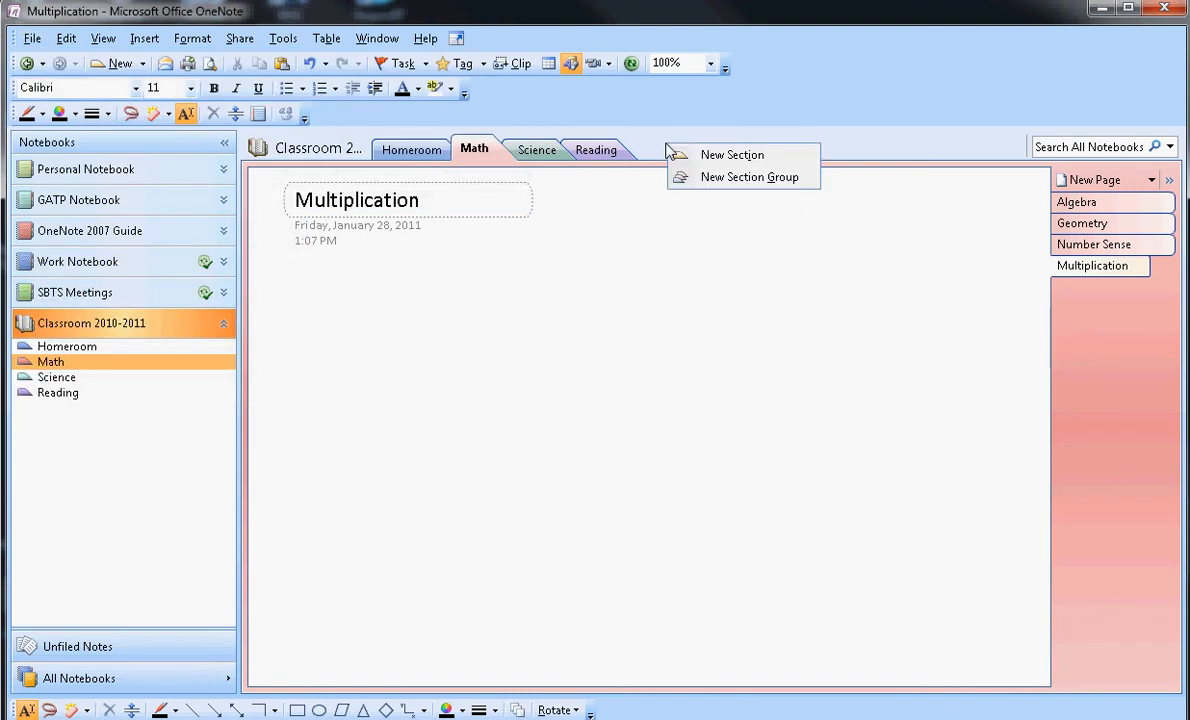
left_click(1152, 180)
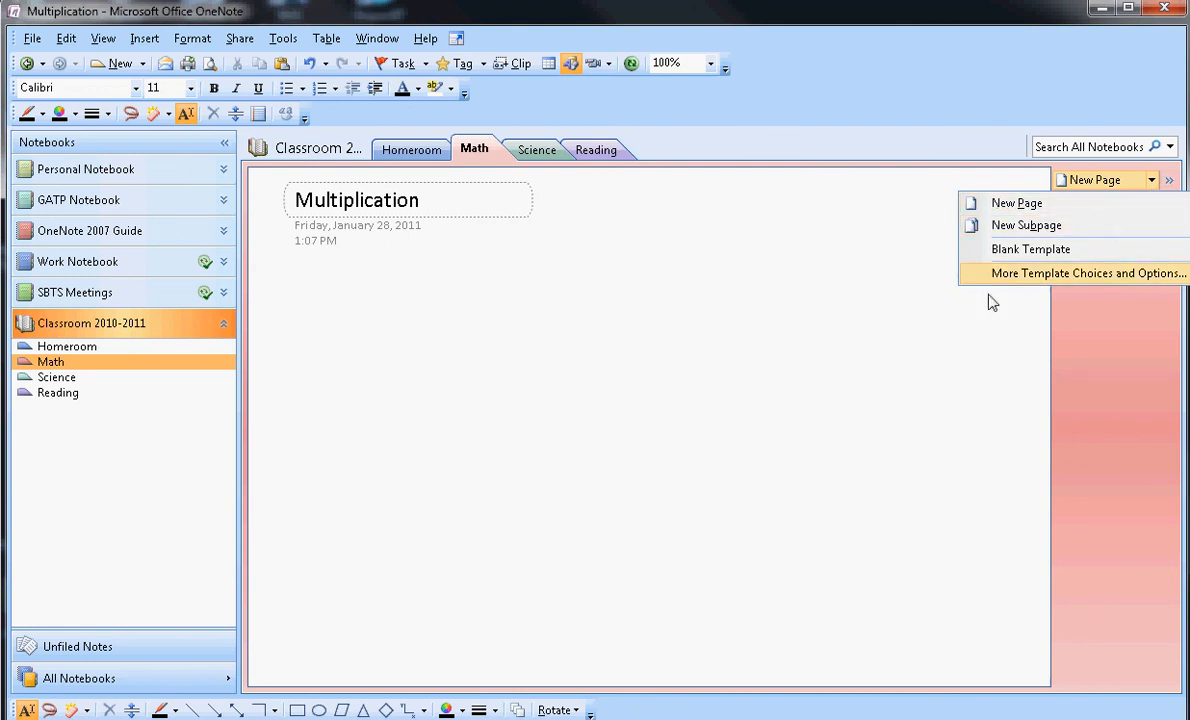
left_click(661, 335)
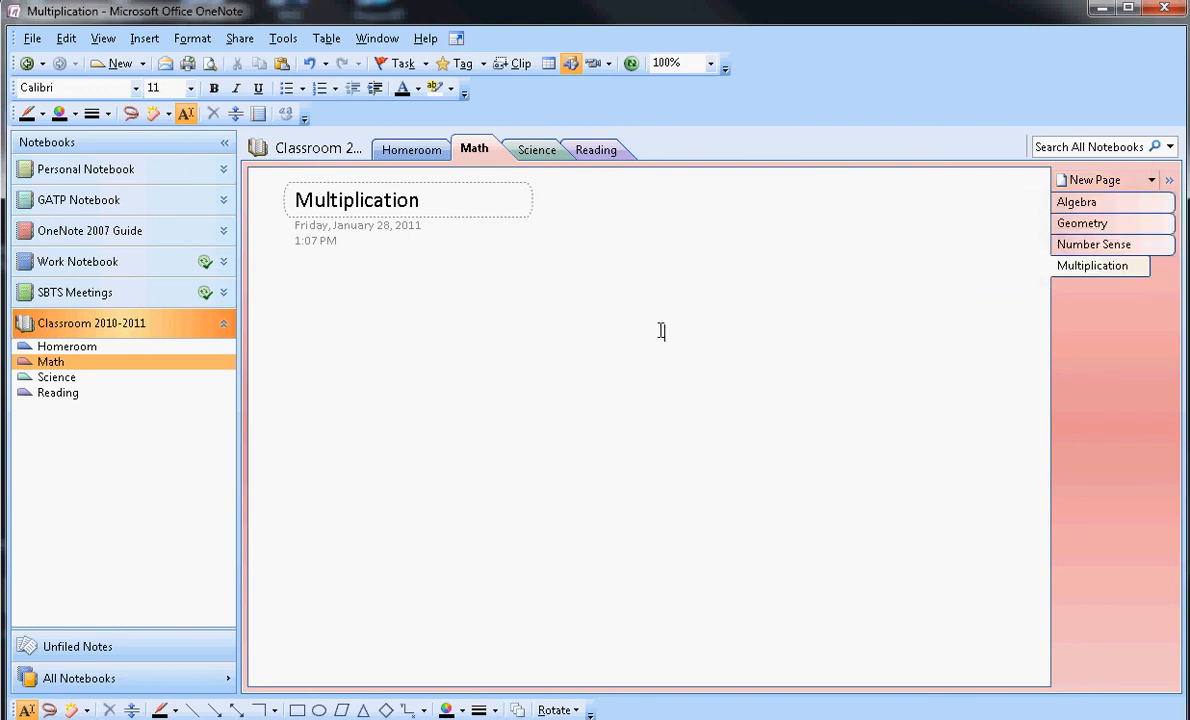